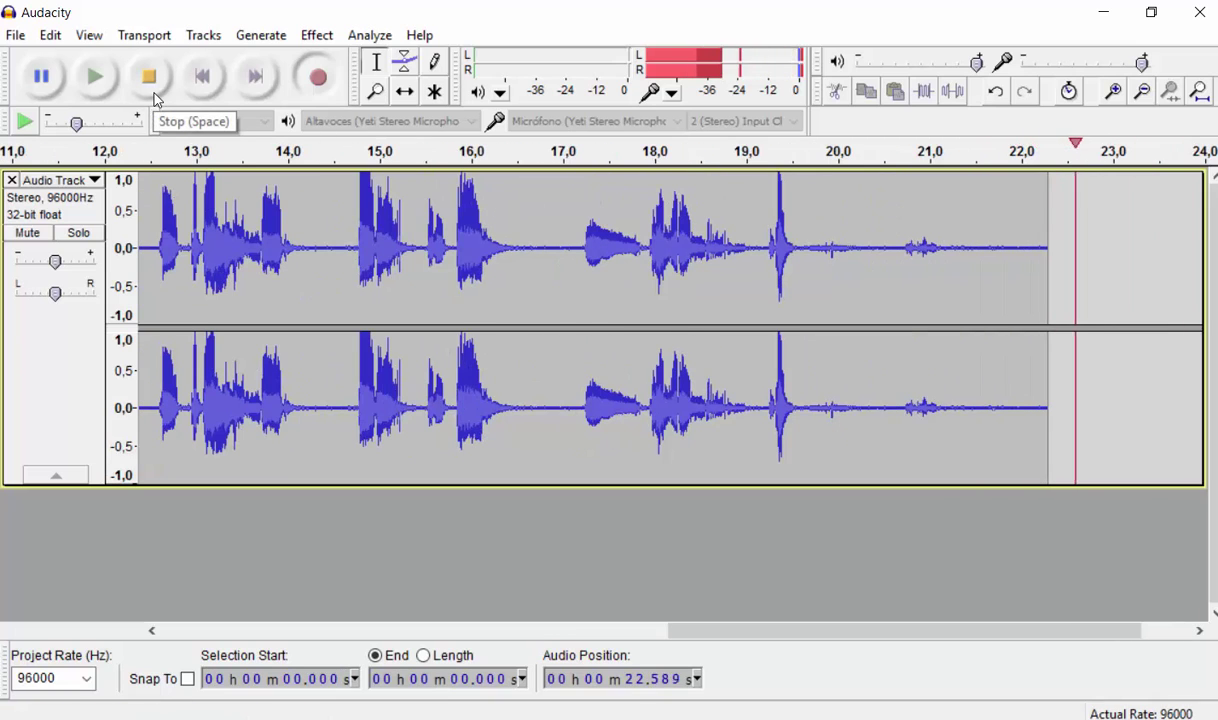
Step: Stop the voice recording in progress
left_click(154, 95)
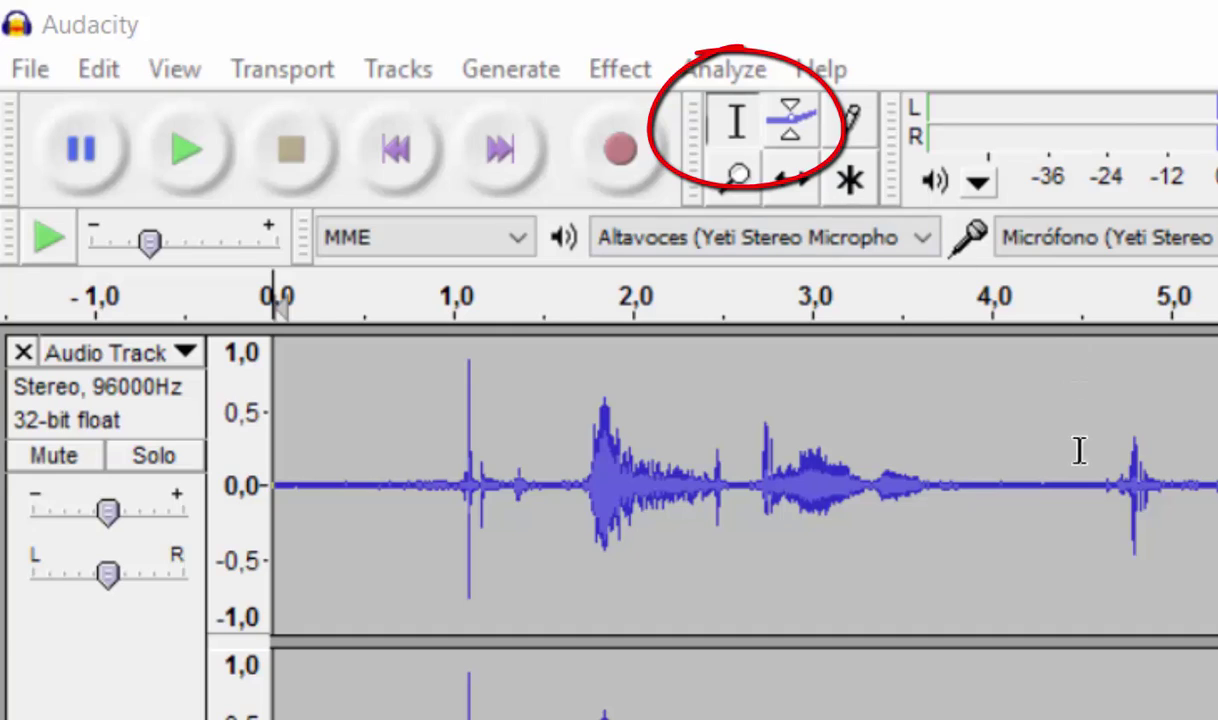
Step: Listen from about the 7-second mark, and cut the opening section from 0 to about 6.8 seconds
scroll(745, 485, "right", 5)
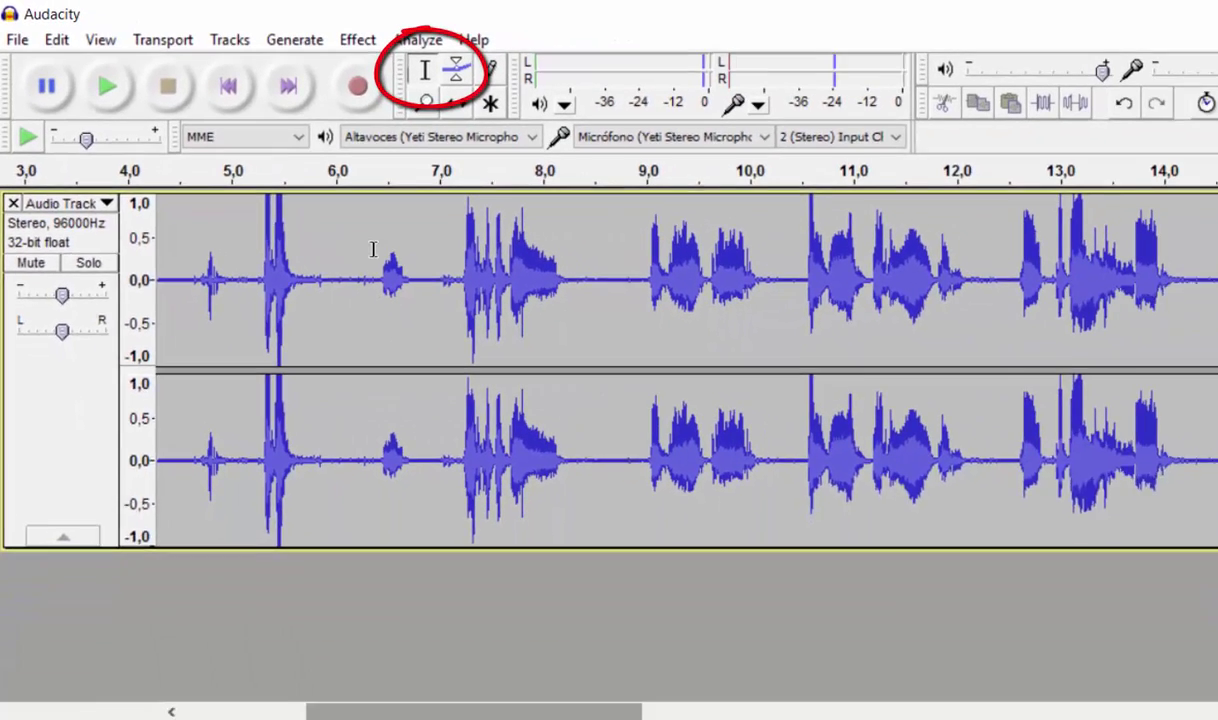
left_click(769, 420)
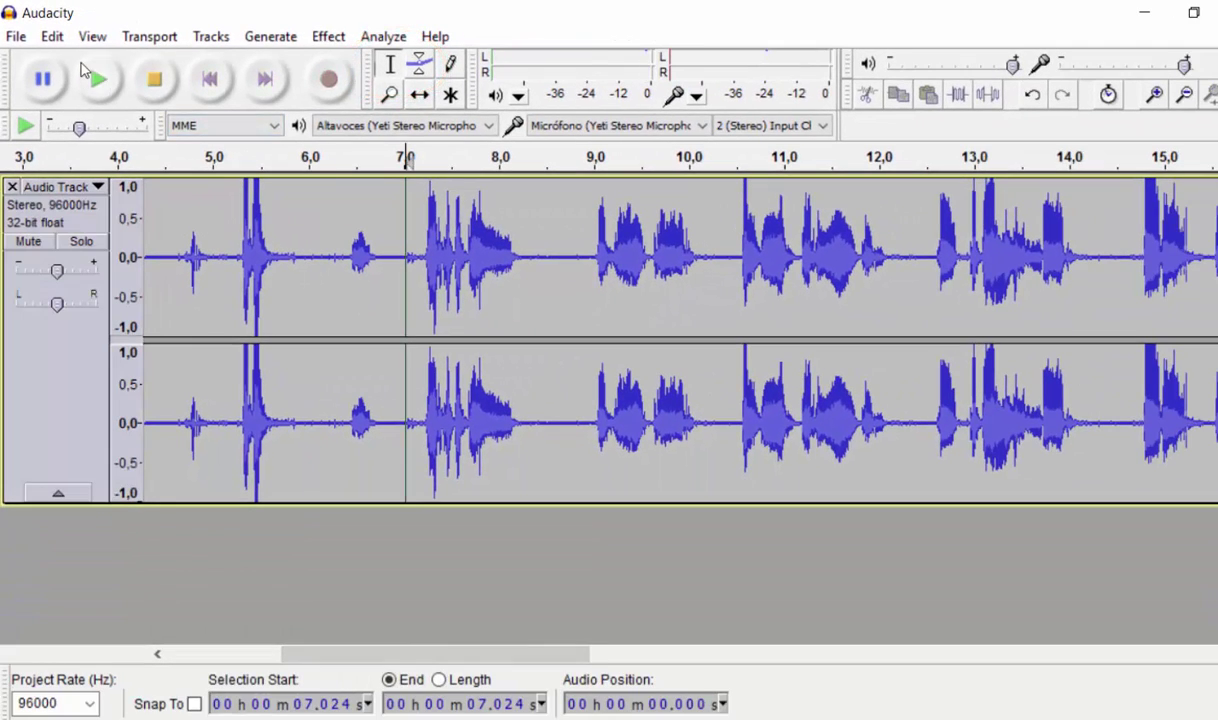
left_click(97, 79)
left_click(154, 79)
left_click_drag(389, 269, 110, 270)
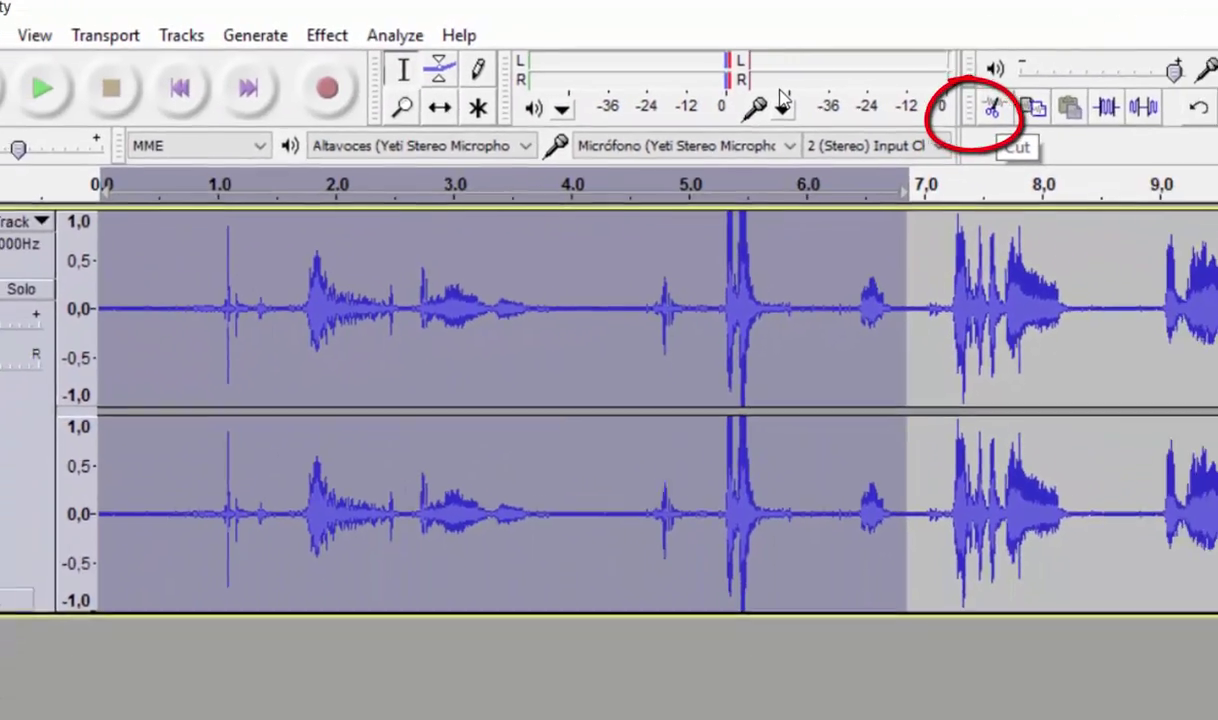
left_click(348, 195)
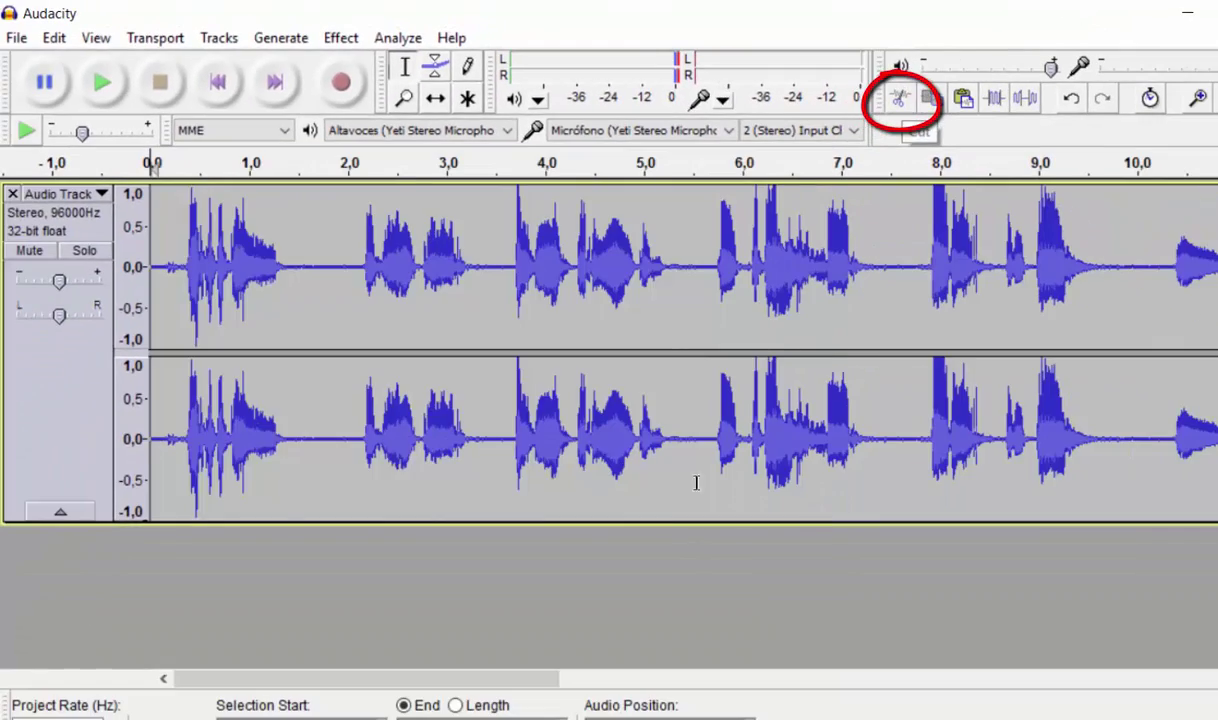
Step: Play the trimmed track from its start, and again from about 5.1 seconds
left_click(100, 88)
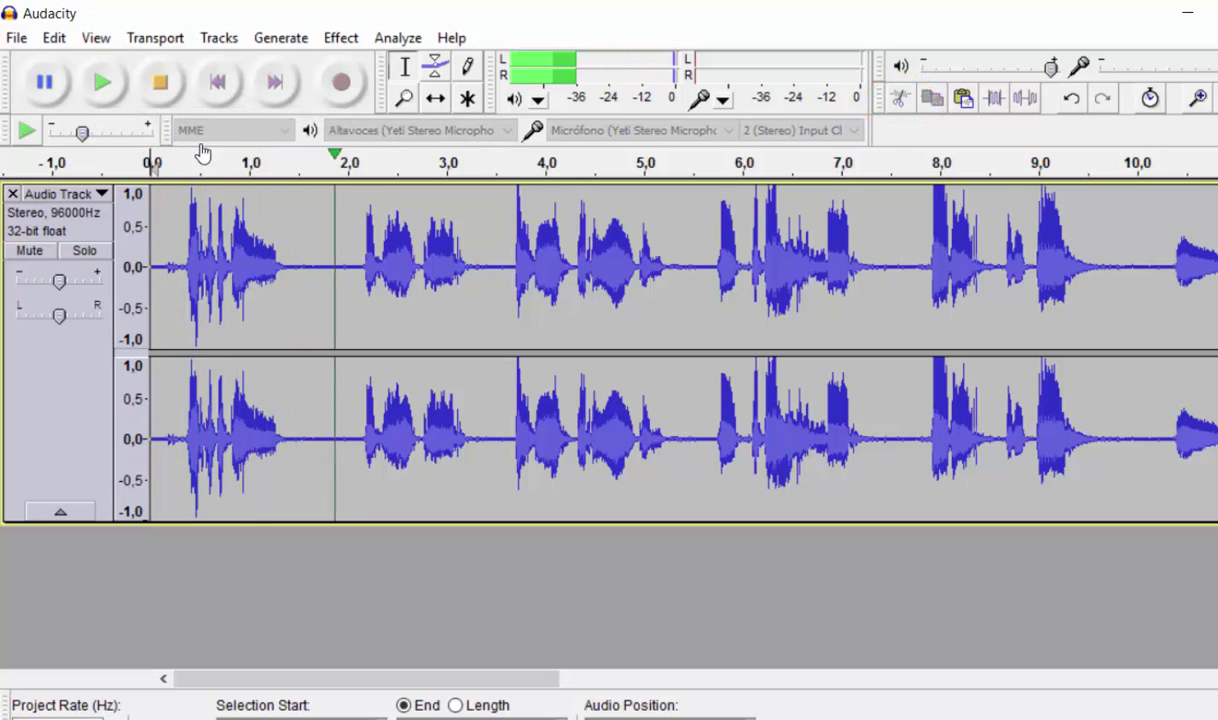
left_click(162, 88)
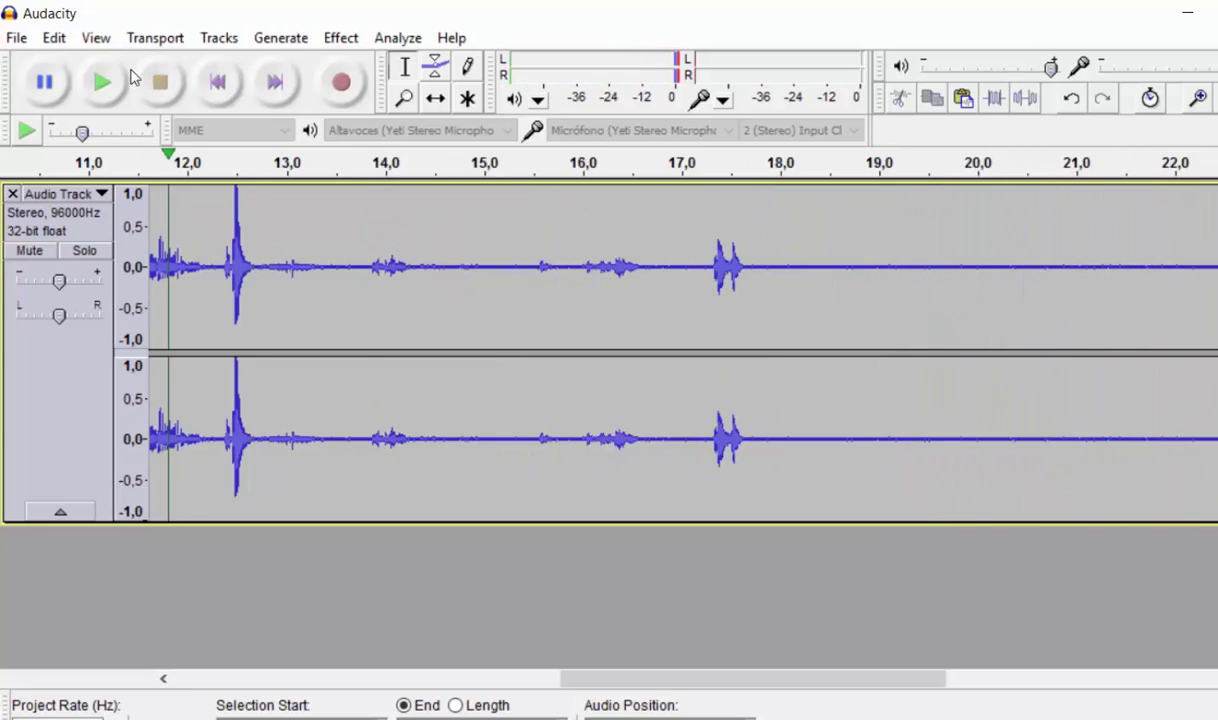
left_click_drag(588, 680, 140, 676)
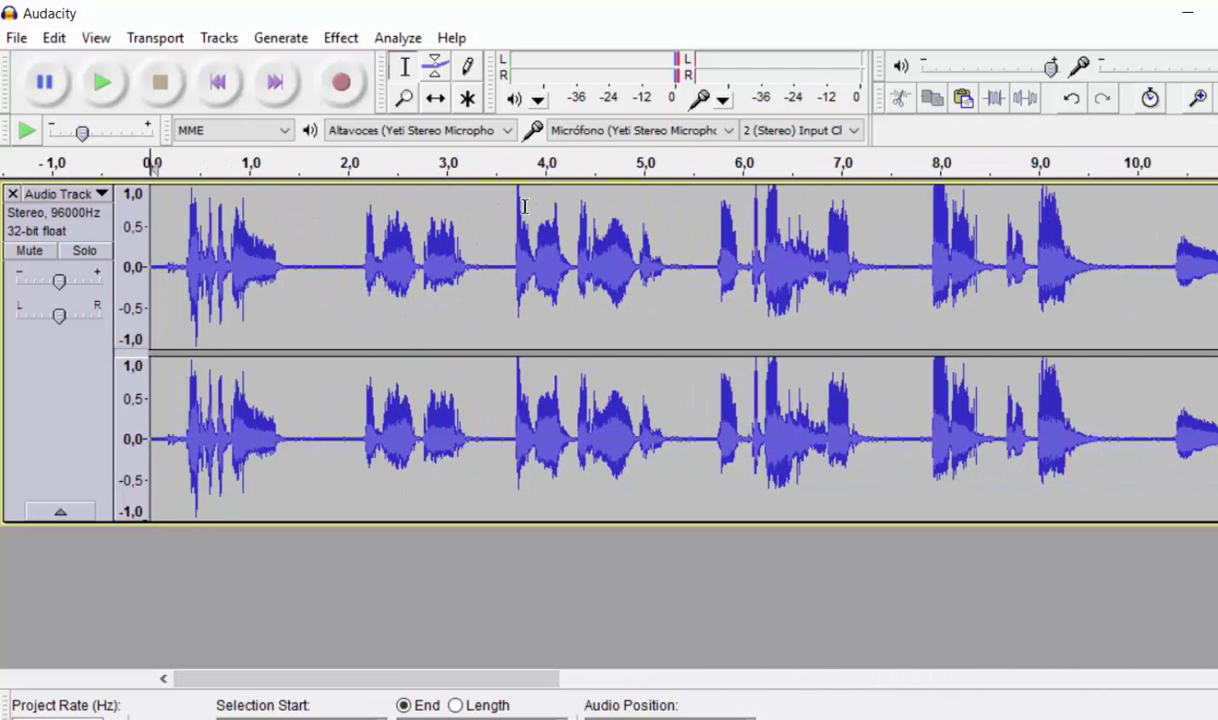
left_click(657, 206)
left_click(100, 82)
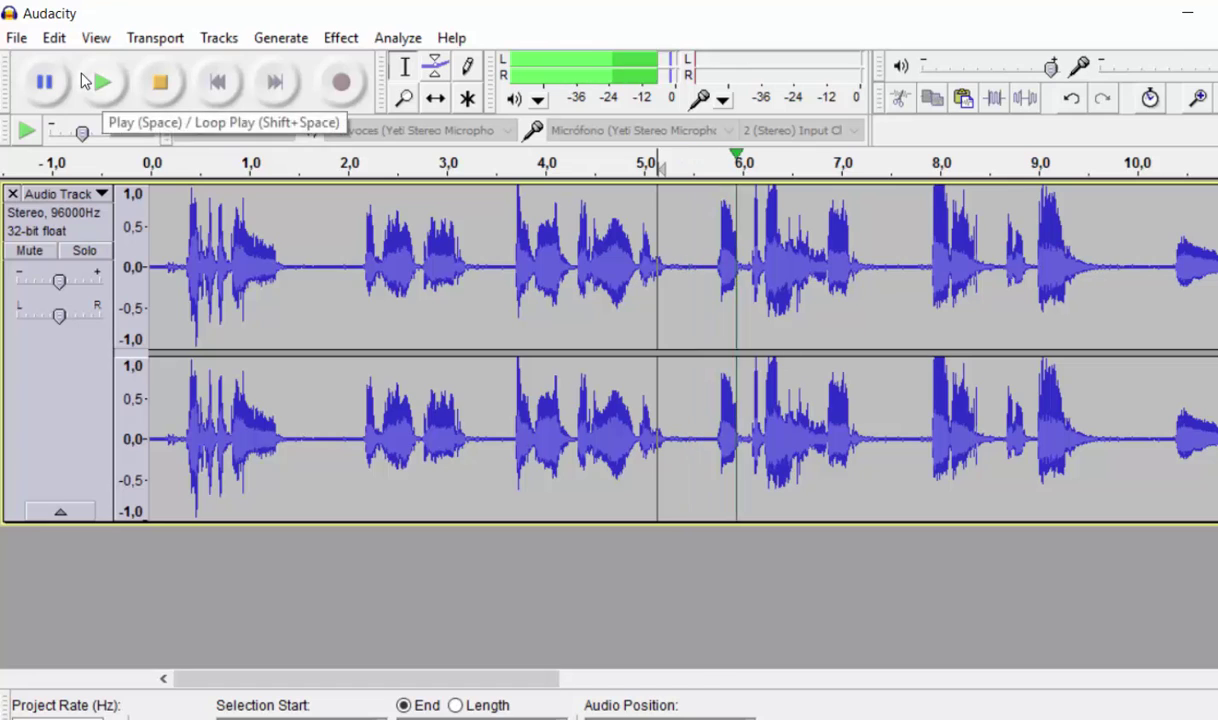
left_click(183, 90)
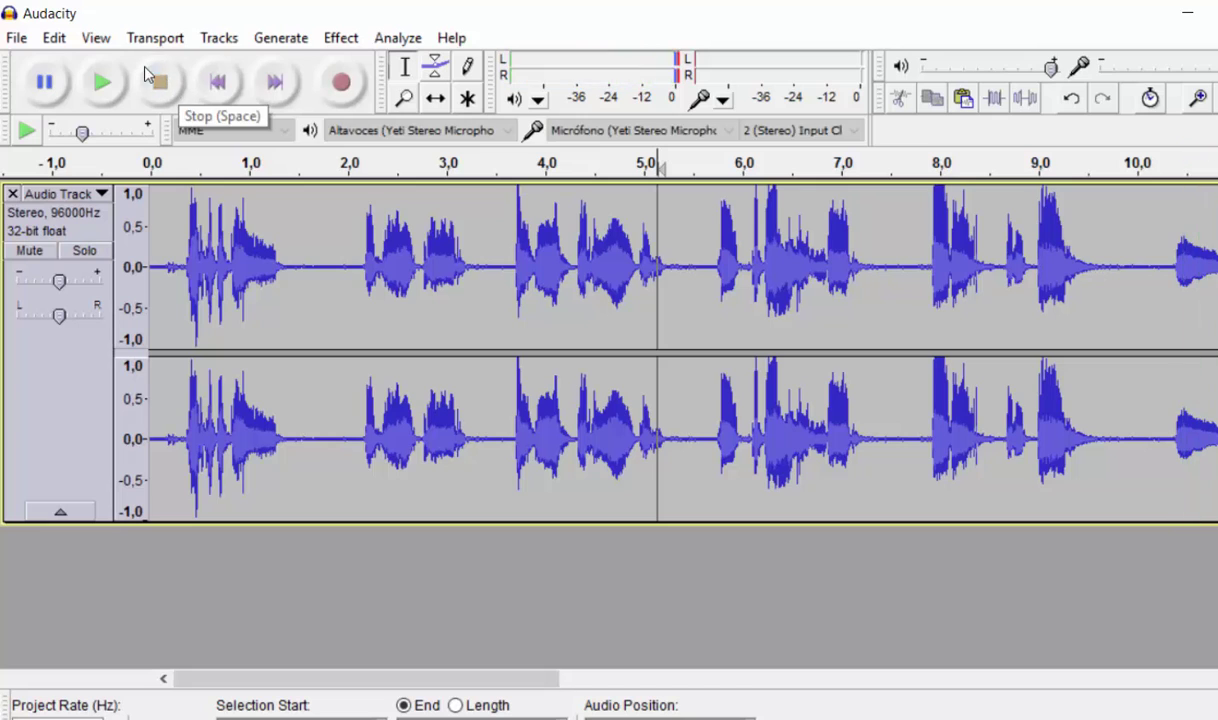
Step: Select and play the passage from about 10.1 to 12.3 seconds
left_click(1158, 267)
scroll(1036, 546, "right", 5)
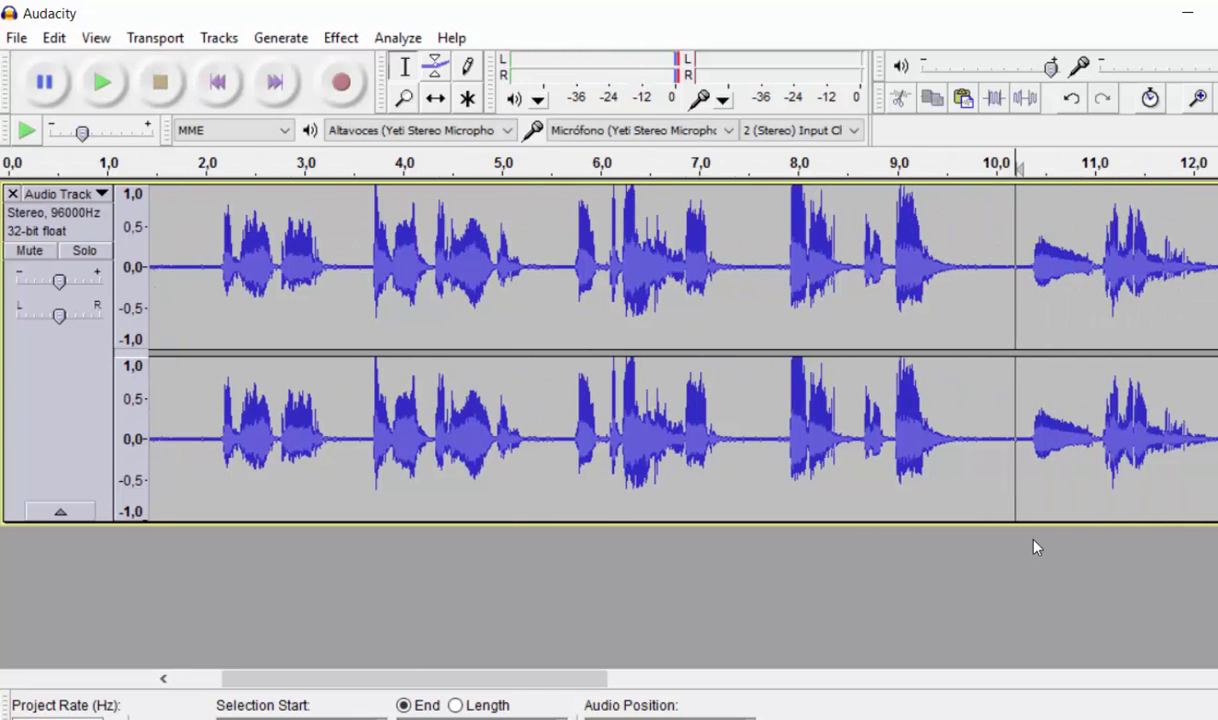
left_click_drag(1115, 298, 897, 282)
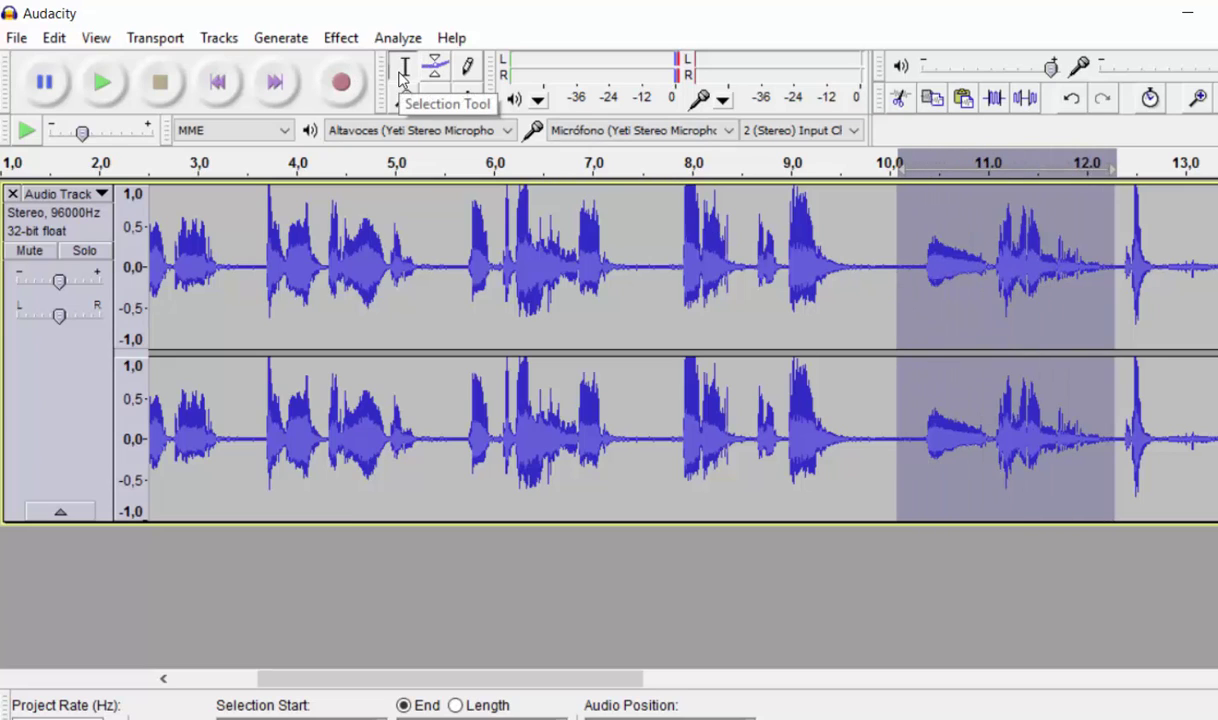
left_click(99, 80)
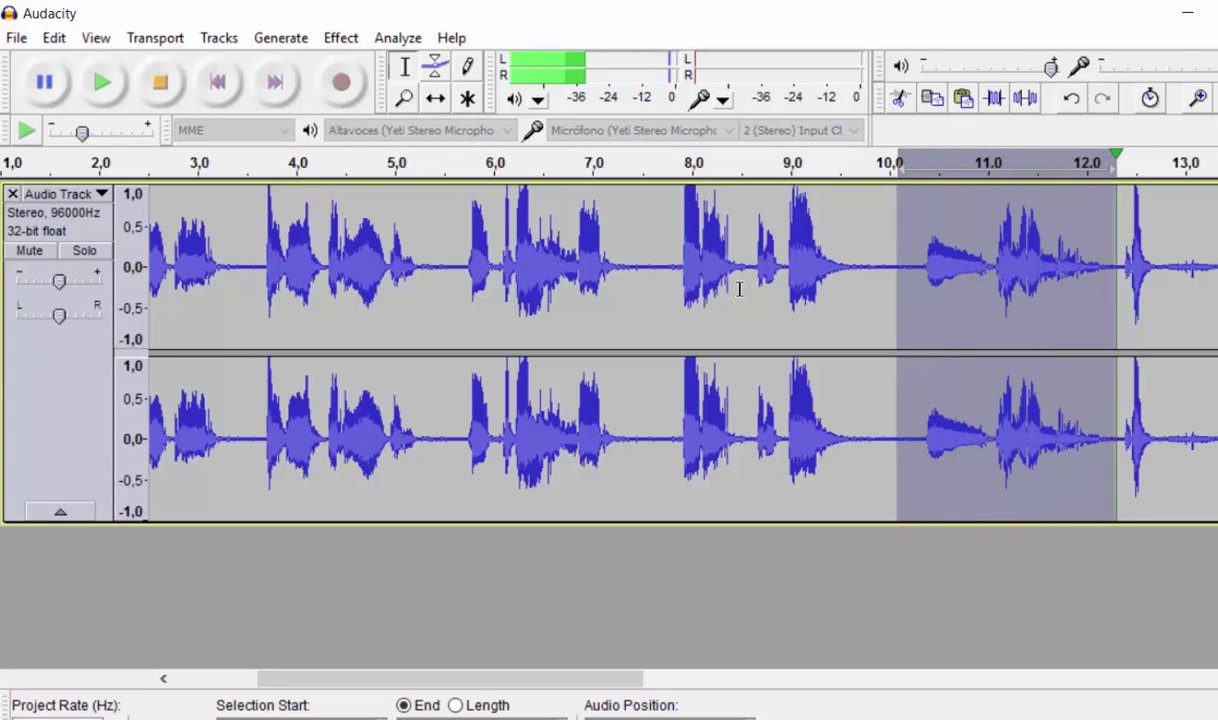
left_click(976, 260)
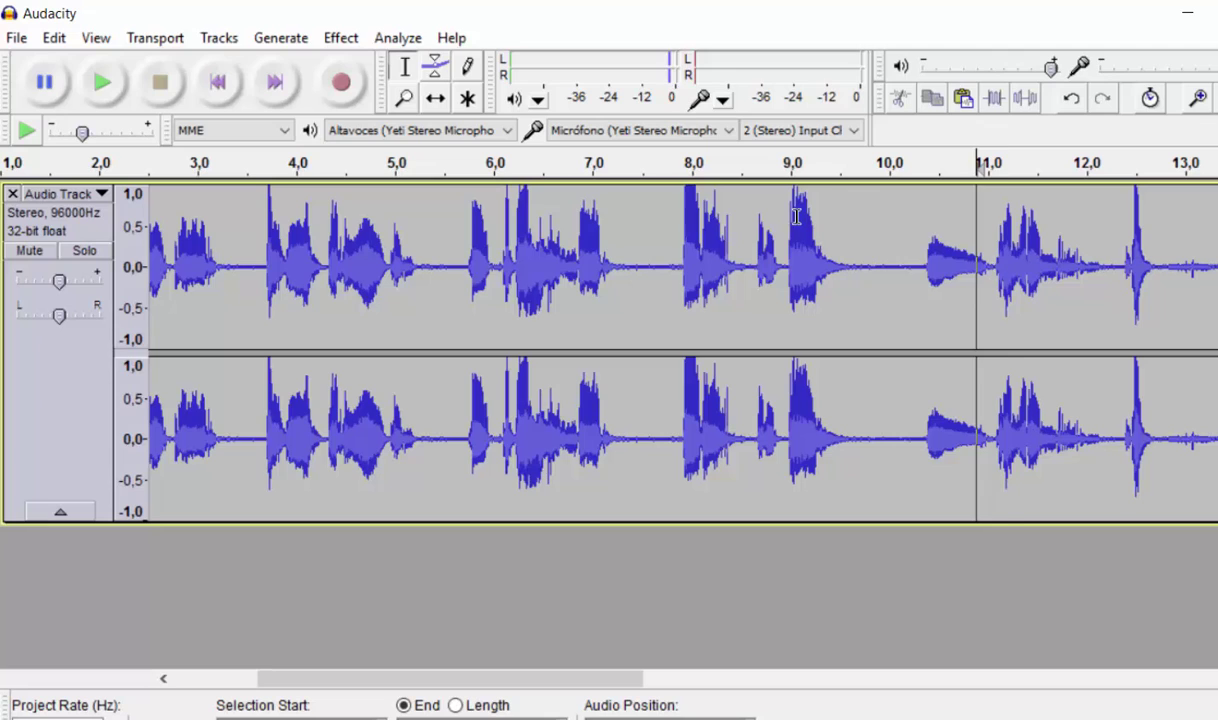
Step: Select the section from about 10.3 to 11.1 seconds, listen to it and cut it out
left_click_drag(995, 260, 919, 260)
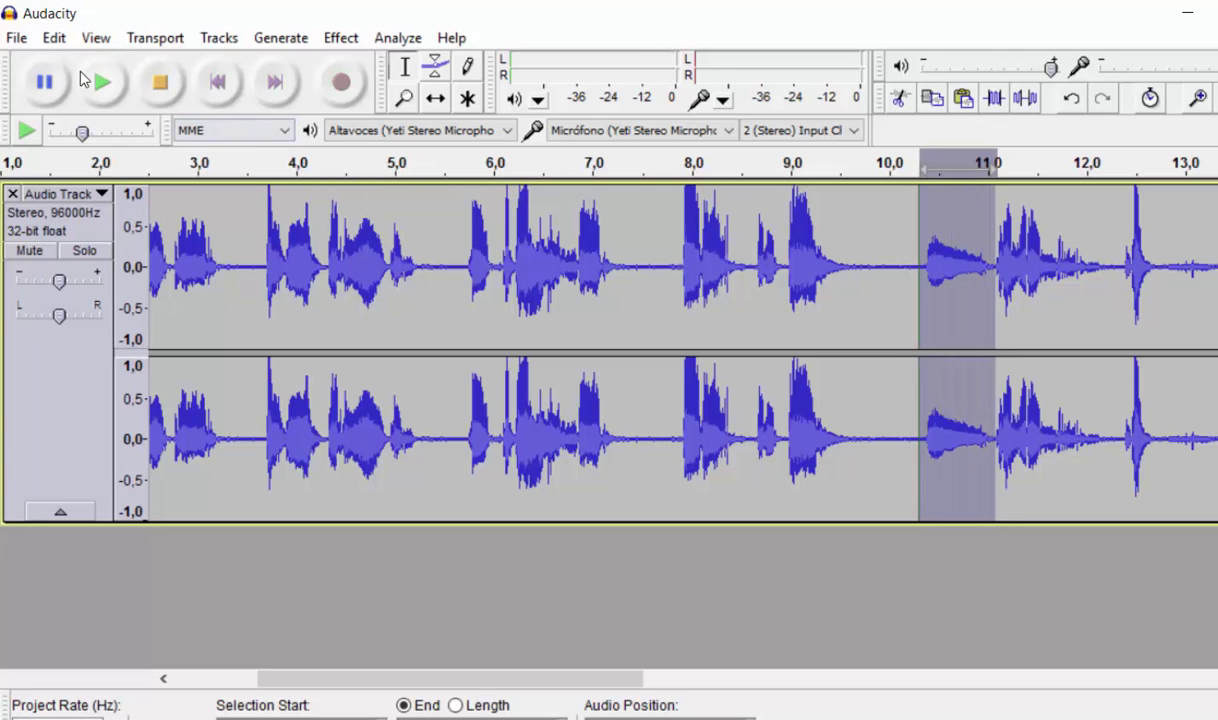
left_click(102, 84)
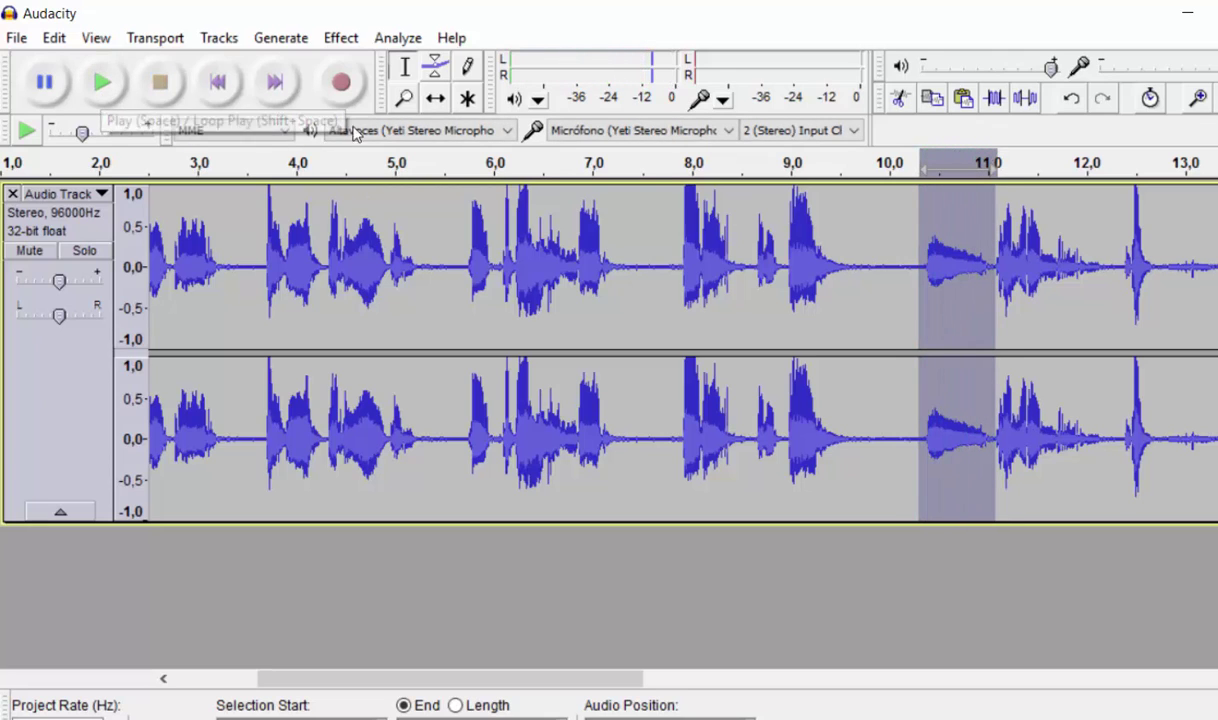
left_click(901, 100)
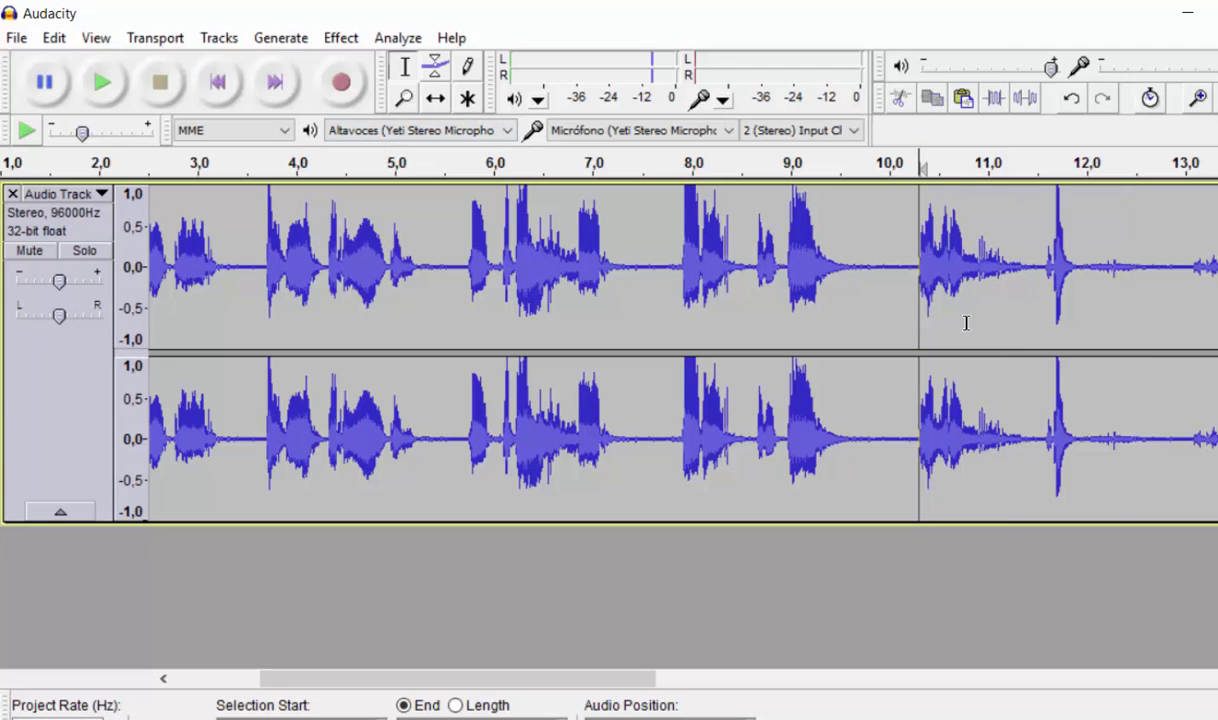
Step: Play the audio from about 9.9 seconds to check the transition across the cut
left_click(876, 241)
left_click(109, 97)
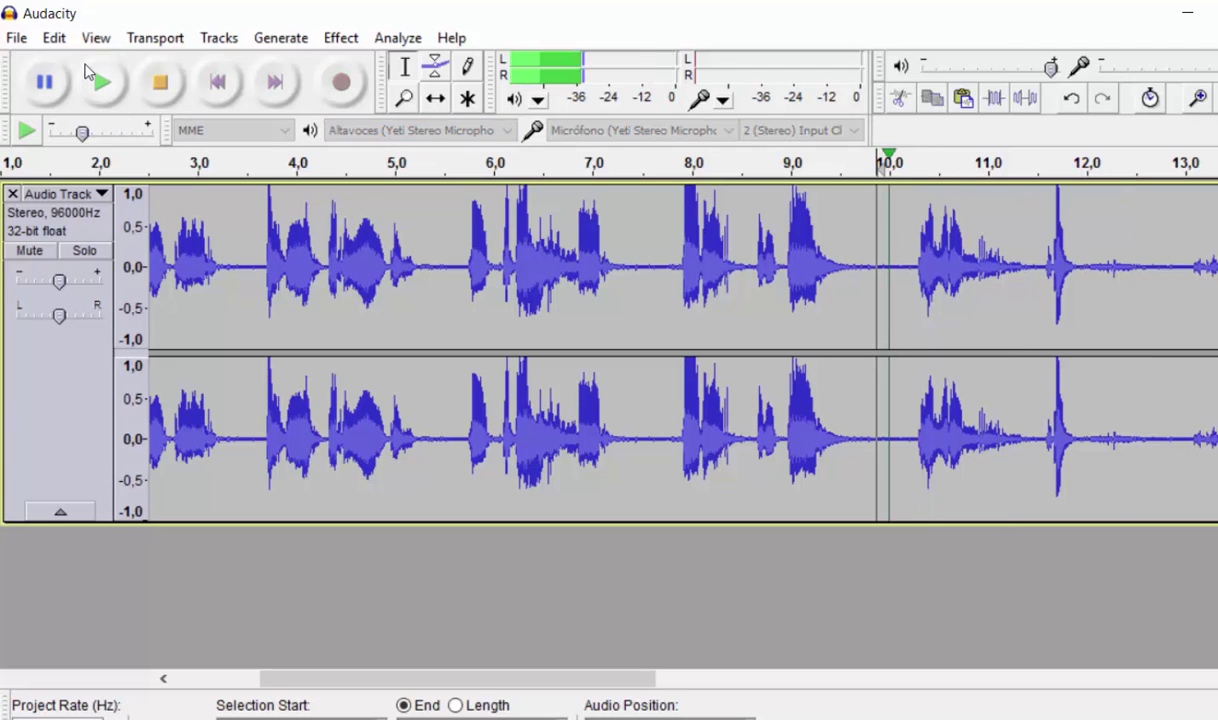
left_click(155, 87)
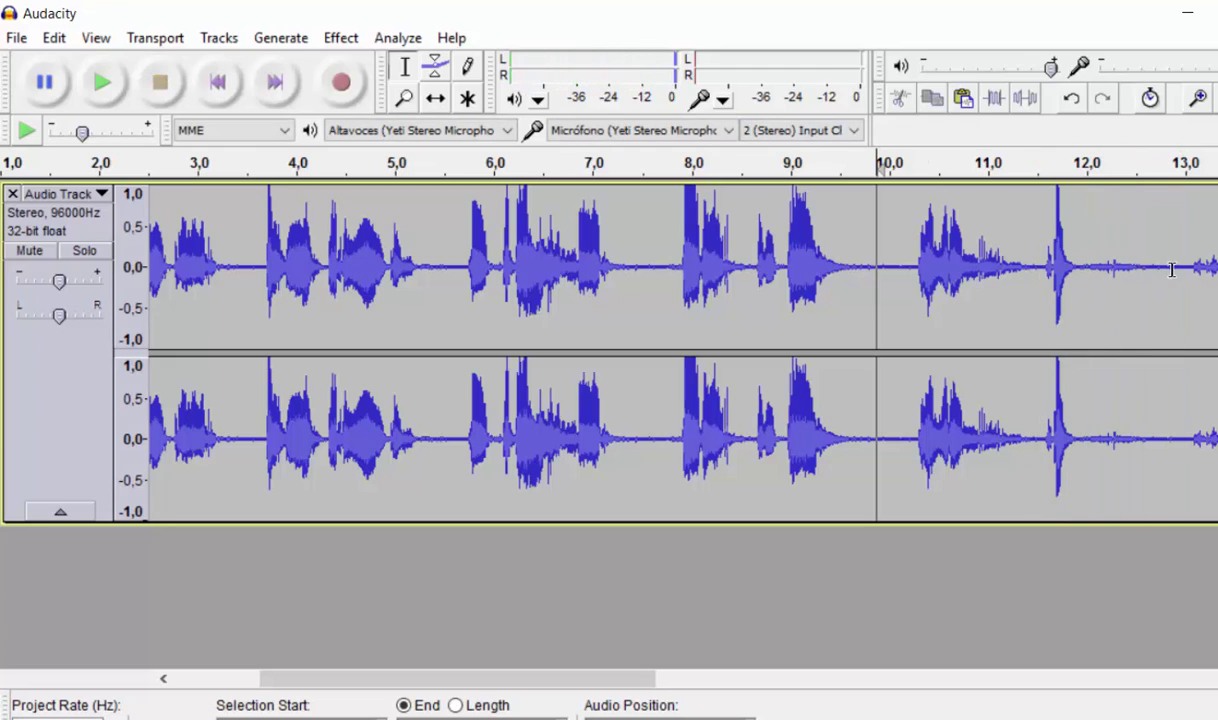
Step: Select the noise spike from about 11.5 to 12.1 seconds, listen to it and cut it out
left_click(1047, 245)
left_click_drag(1040, 245, 1097, 268)
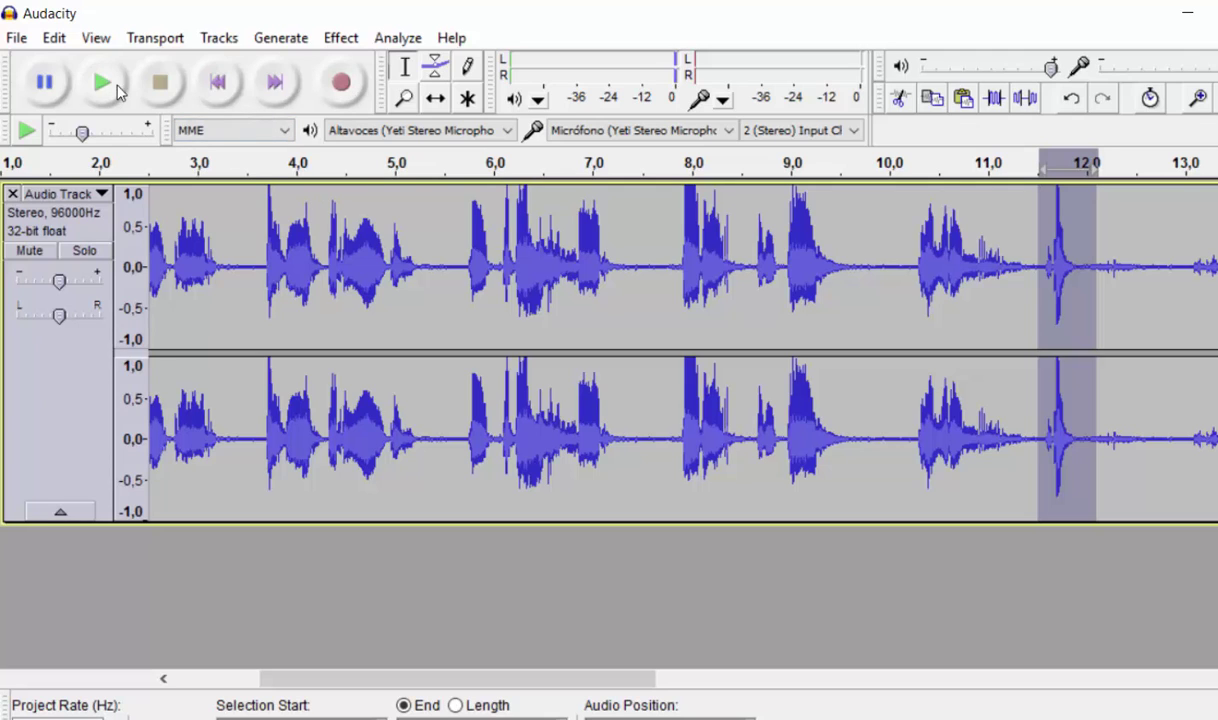
left_click(118, 90)
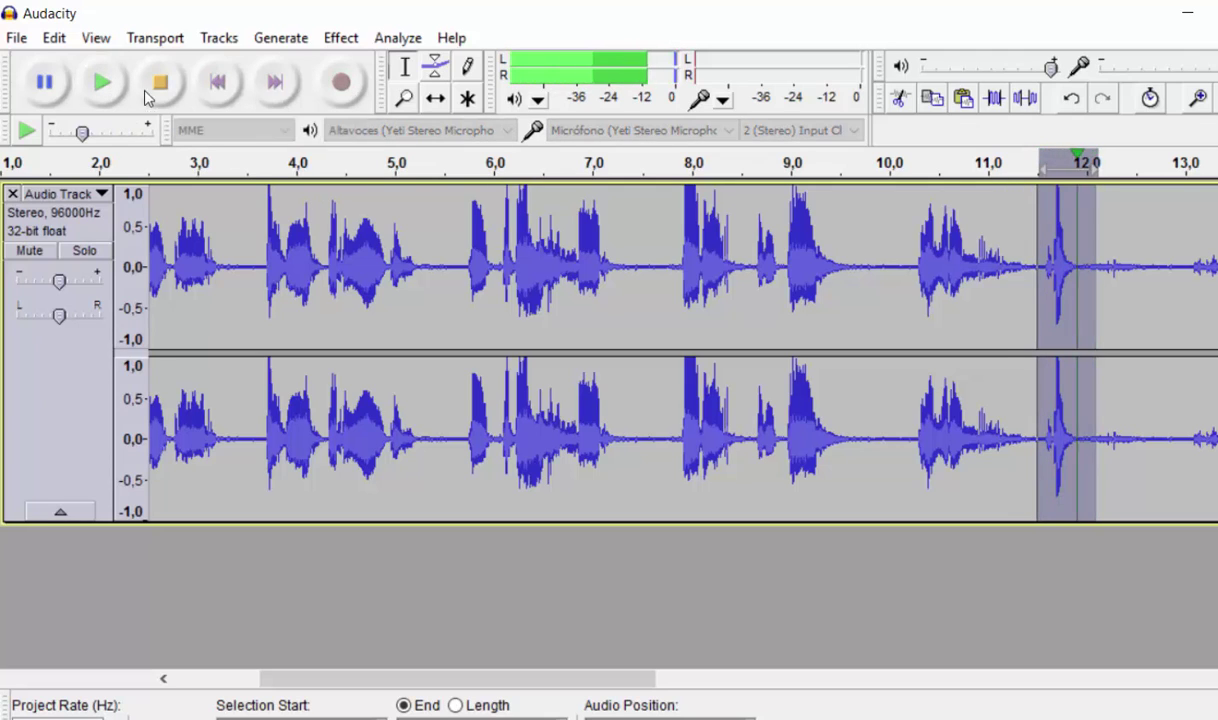
left_click(900, 98)
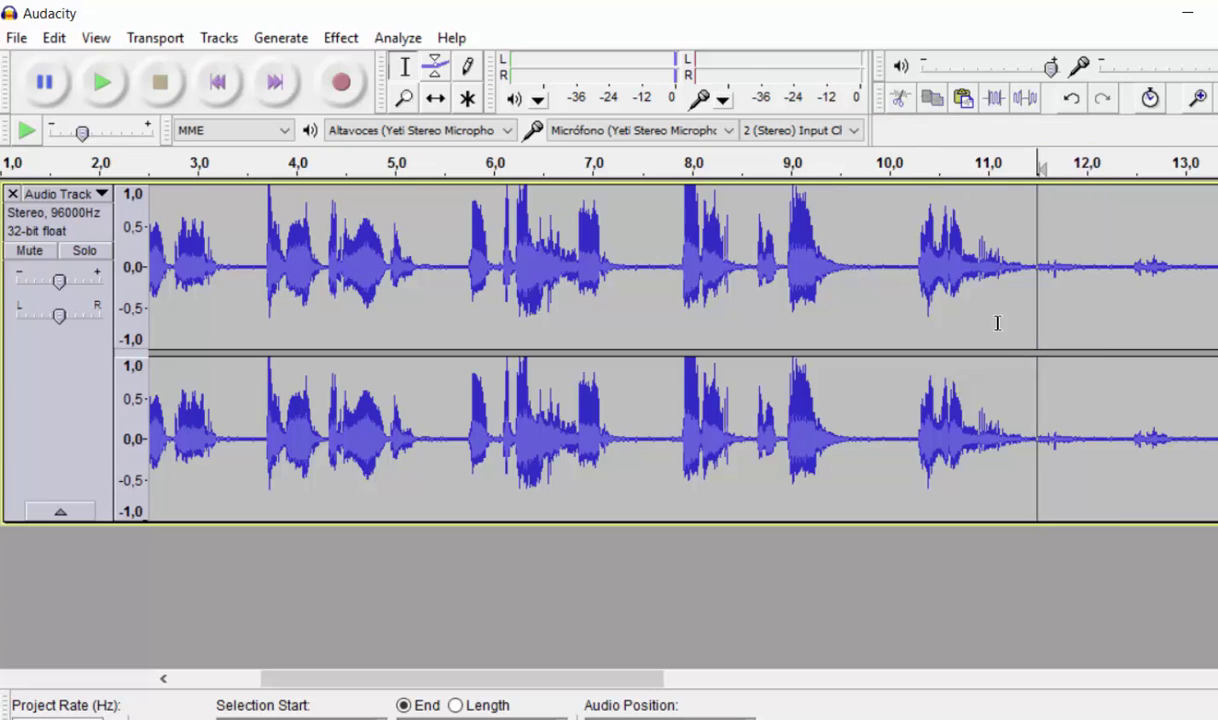
Step: Listen to the end of the track from about 11.5 seconds, and delete everything after about 11.6 seconds
left_click(88, 76)
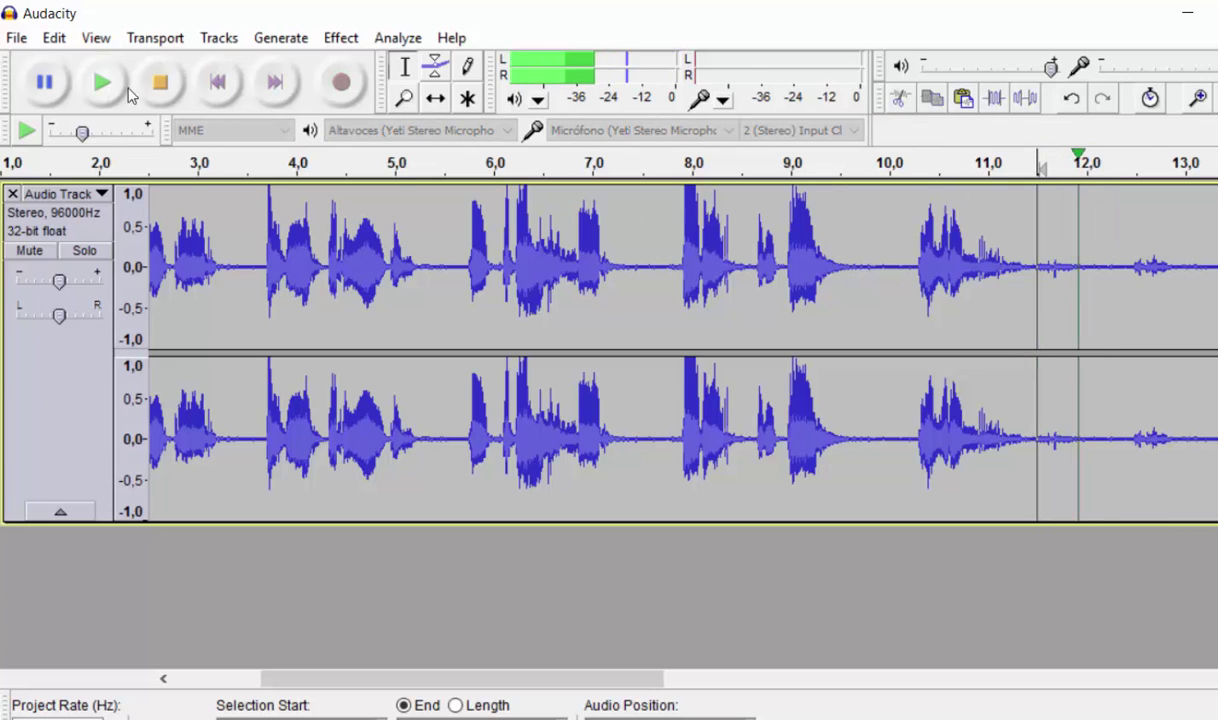
left_click(186, 84)
left_click(729, 679)
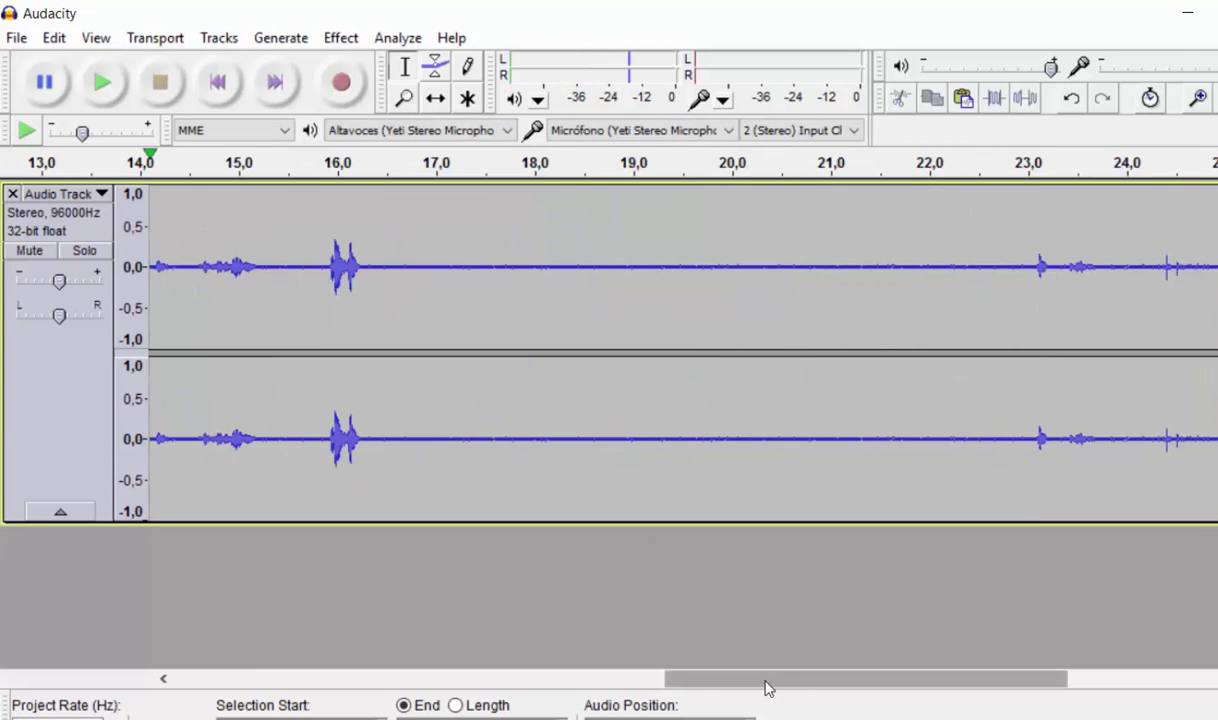
left_click_drag(767, 680, 571, 680)
left_click_drag(383, 249, 1212, 255)
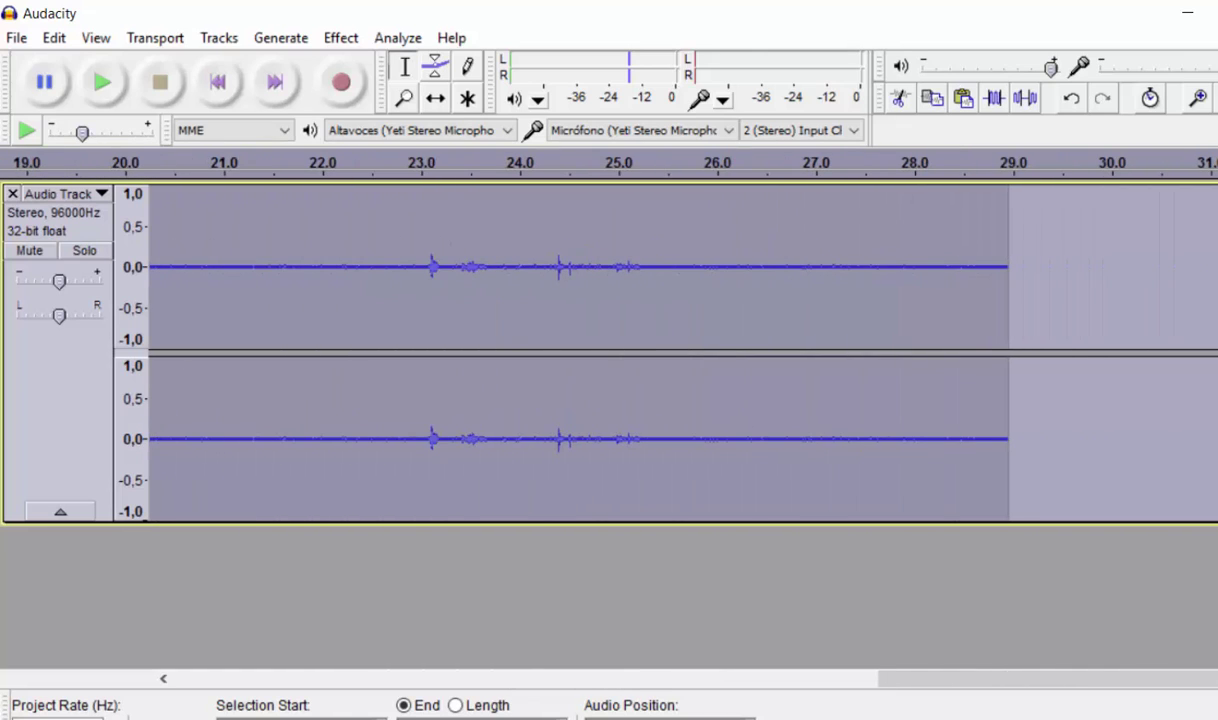
key("Delete")
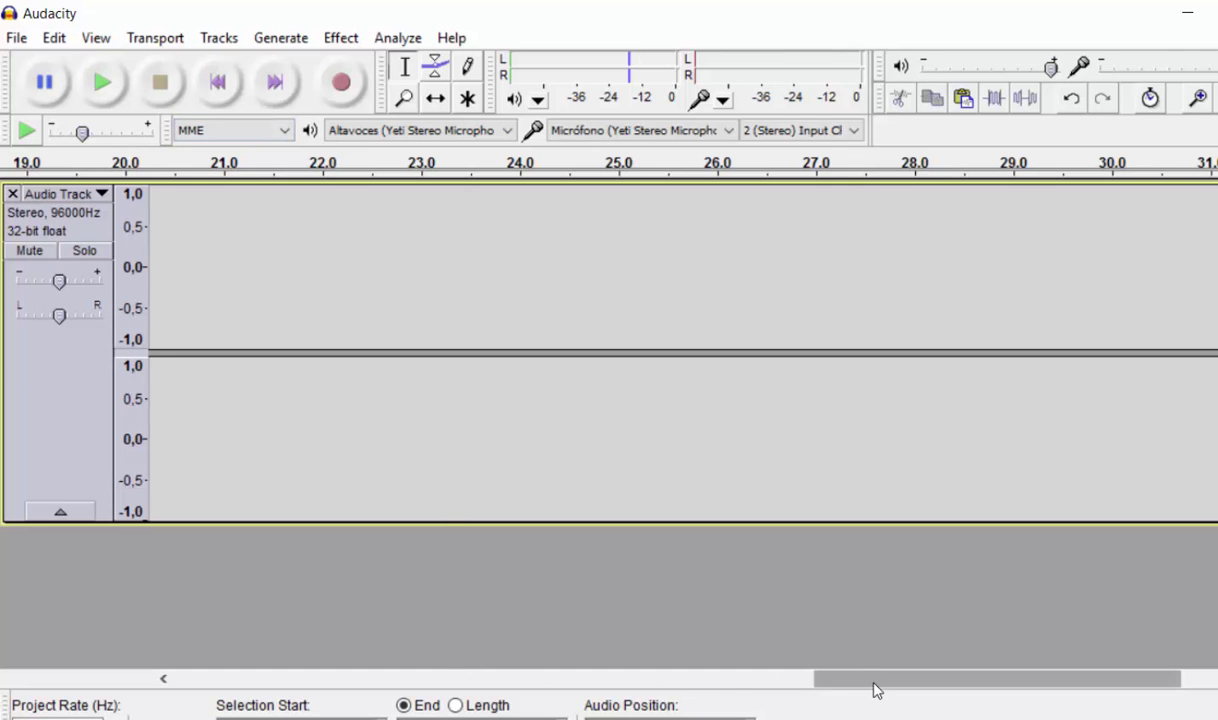
left_click_drag(875, 680, 87, 557)
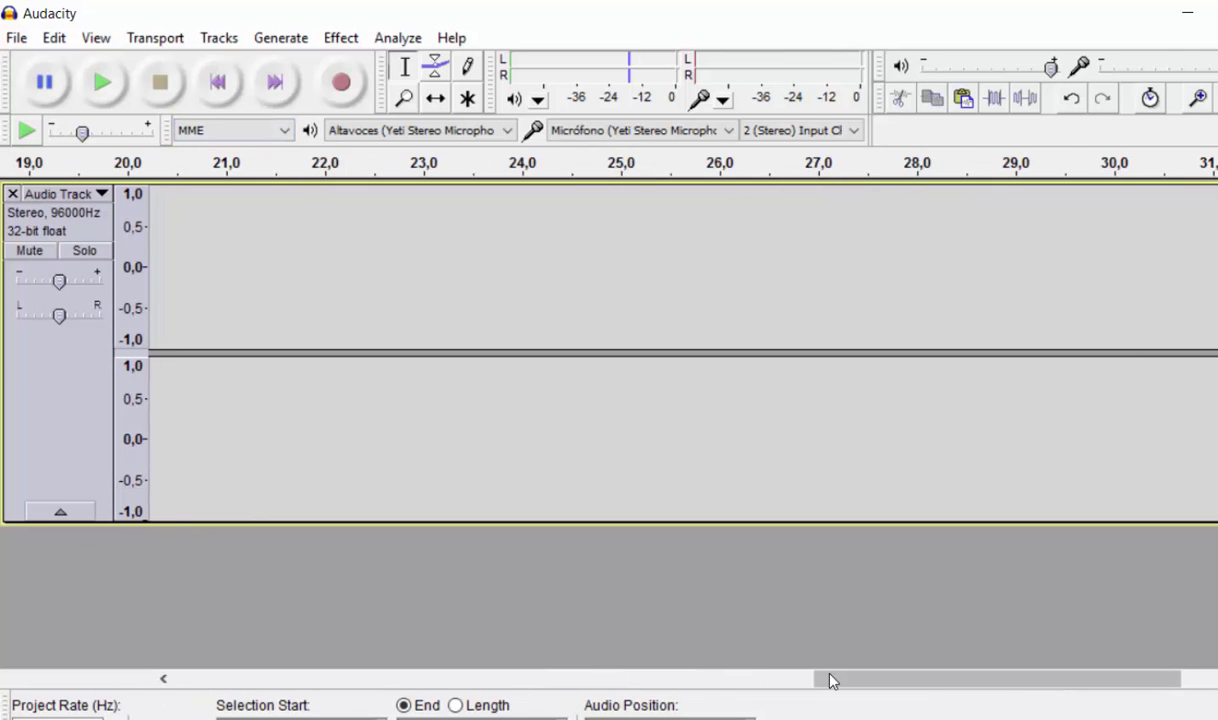
left_click_drag(832, 682, 175, 690)
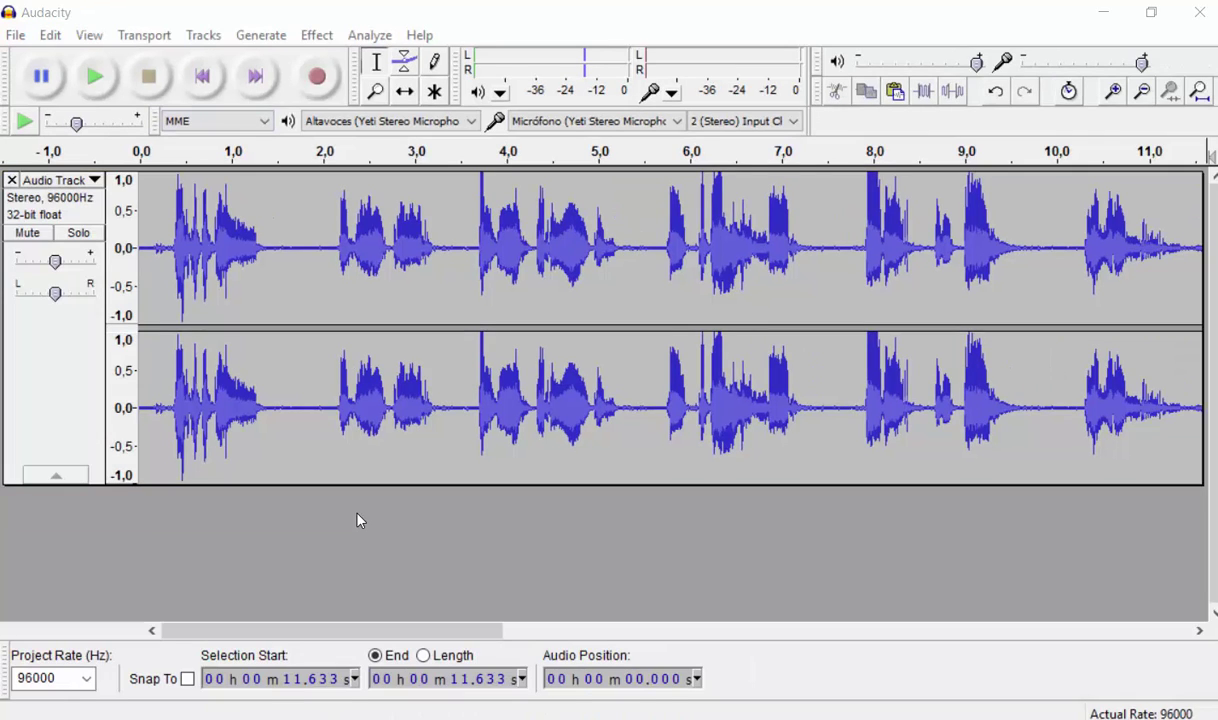
Step: Preview the Amplify effect on the whole track with 0,0 dB amplification, and apply it
left_click(318, 36)
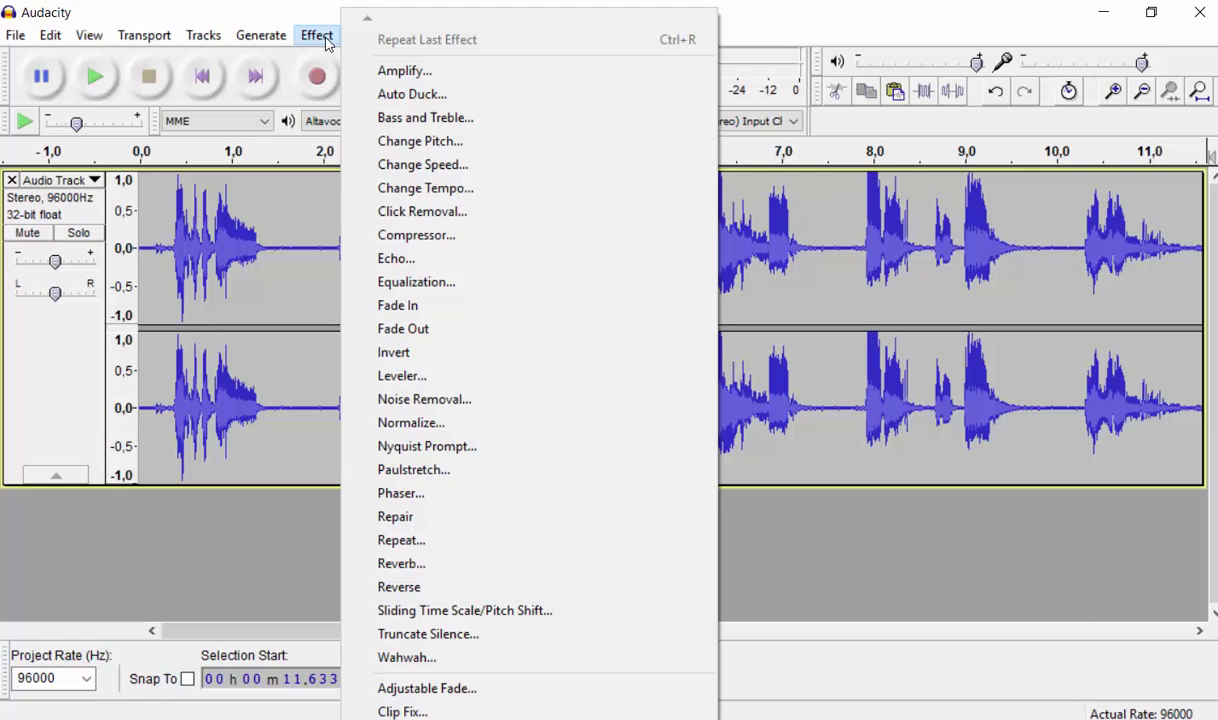
left_click(405, 71)
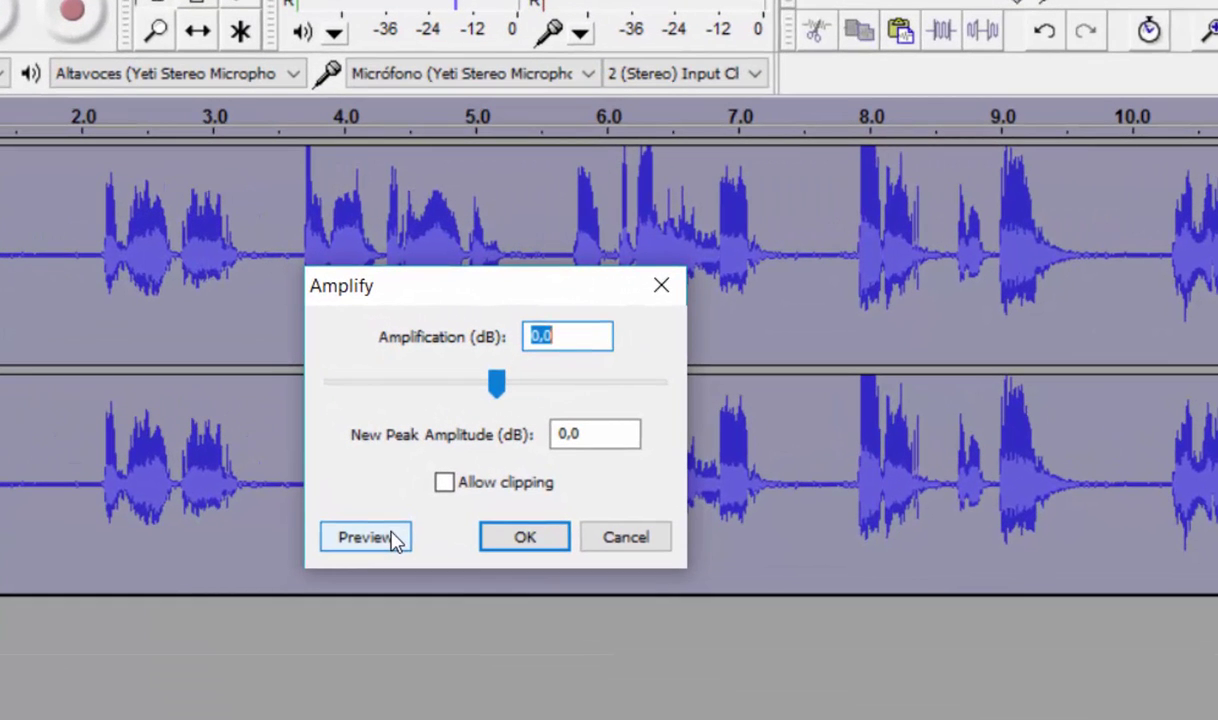
left_click(365, 537)
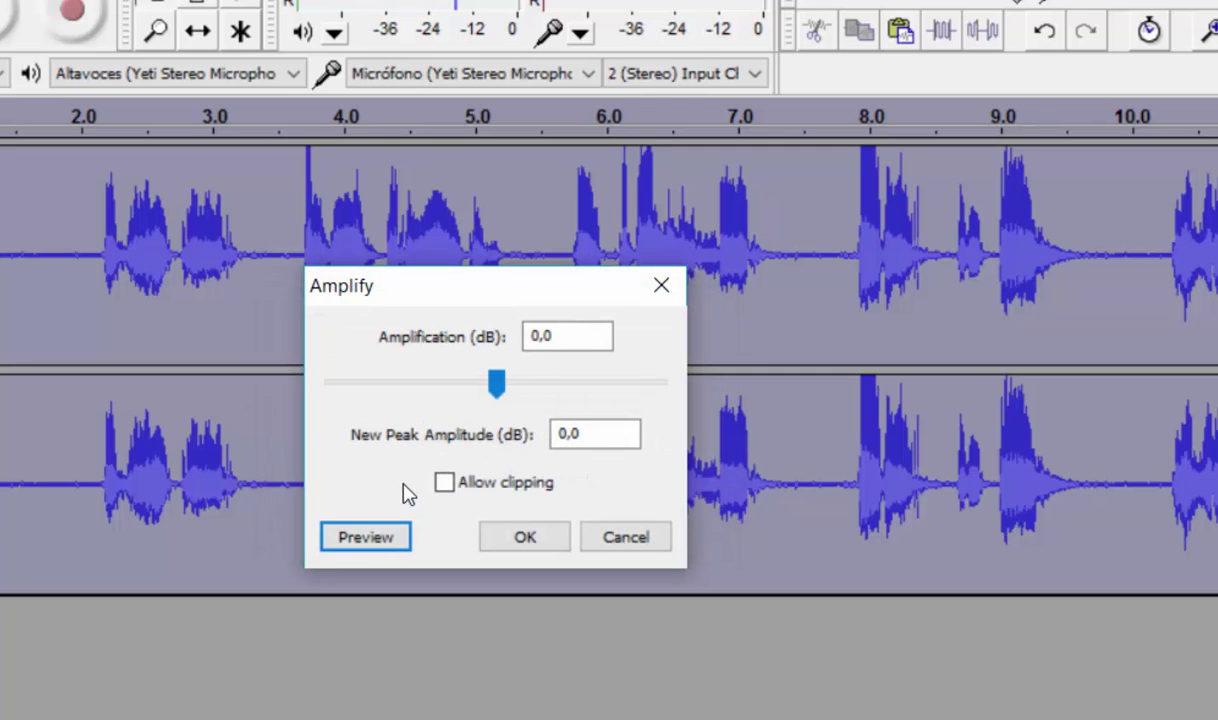
left_click(525, 540)
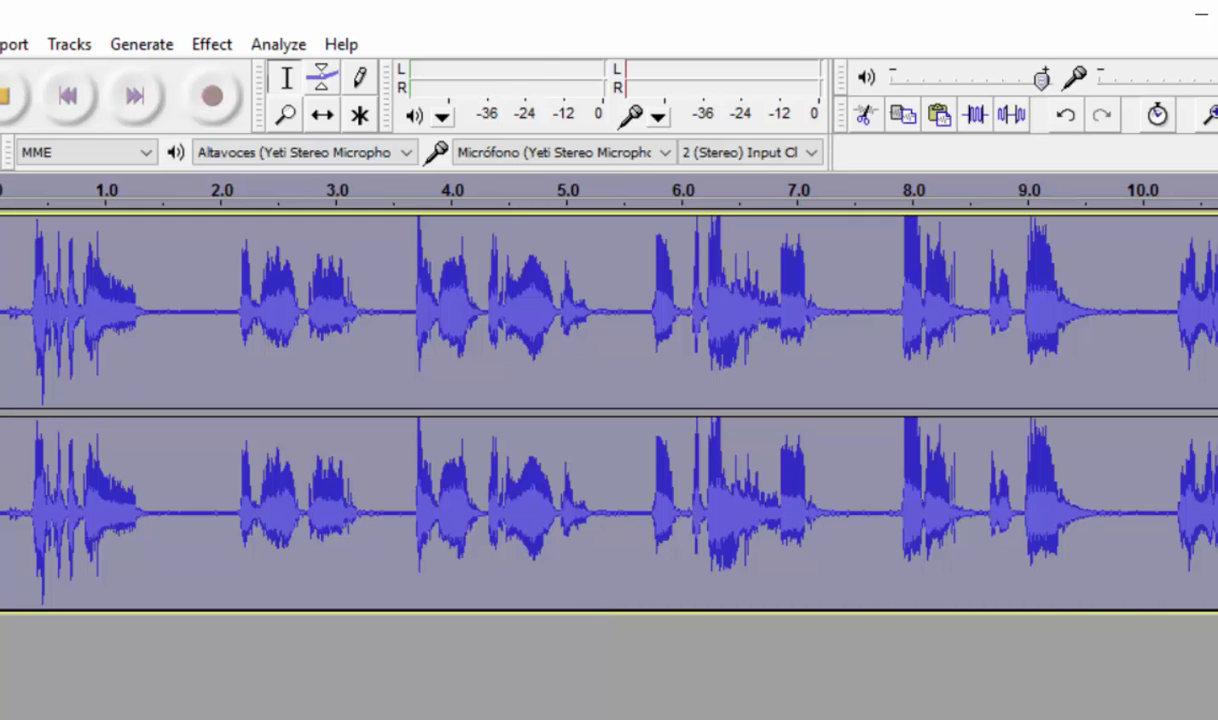
Step: Play the track from the start to hear it with the effect applied
left_click(1, 95)
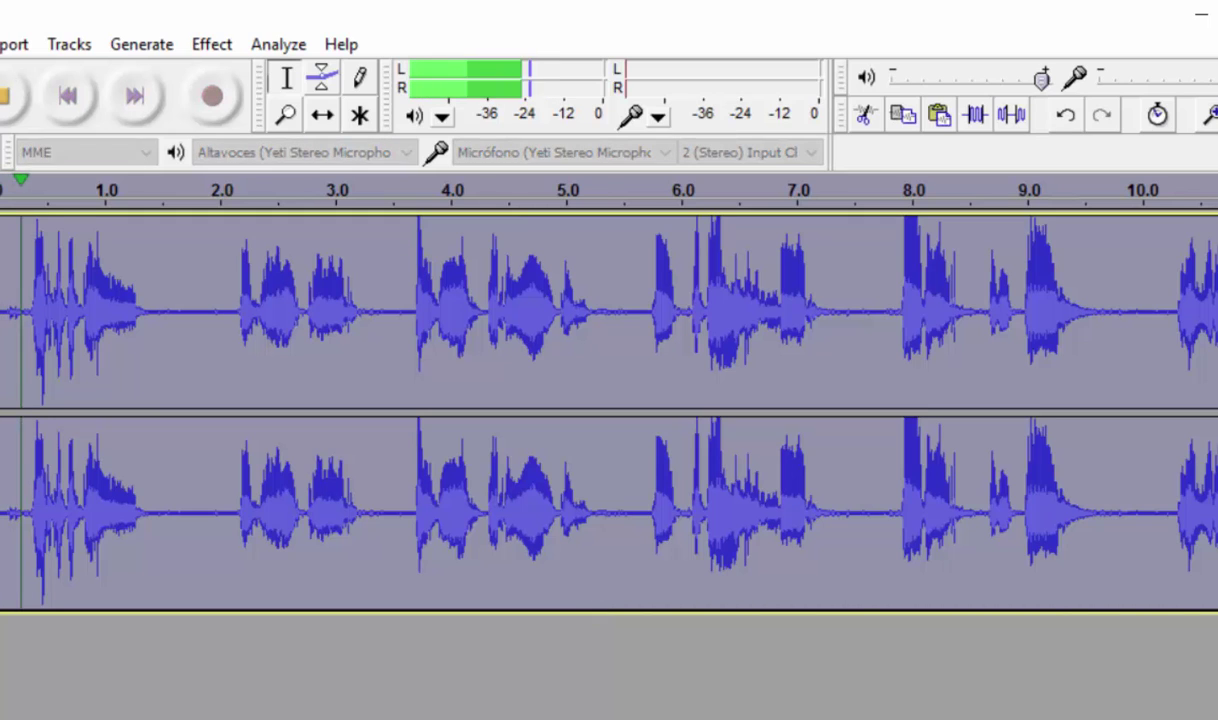
left_click(6, 104)
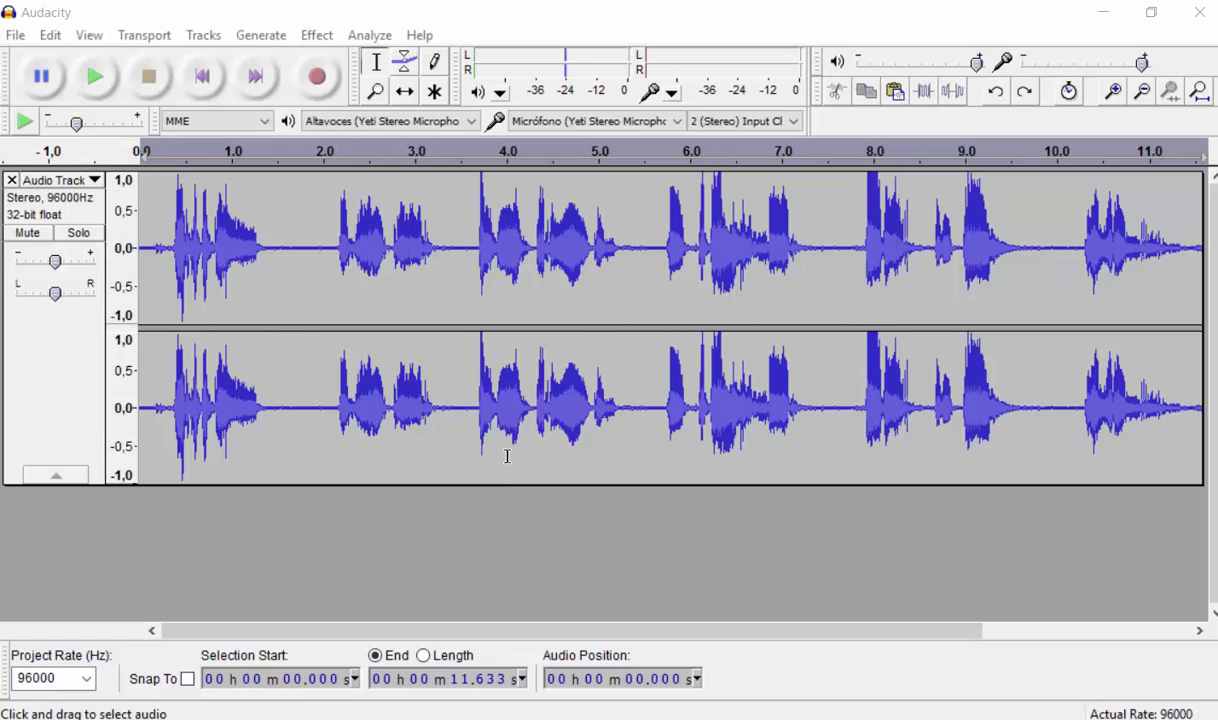
key("alt+a")
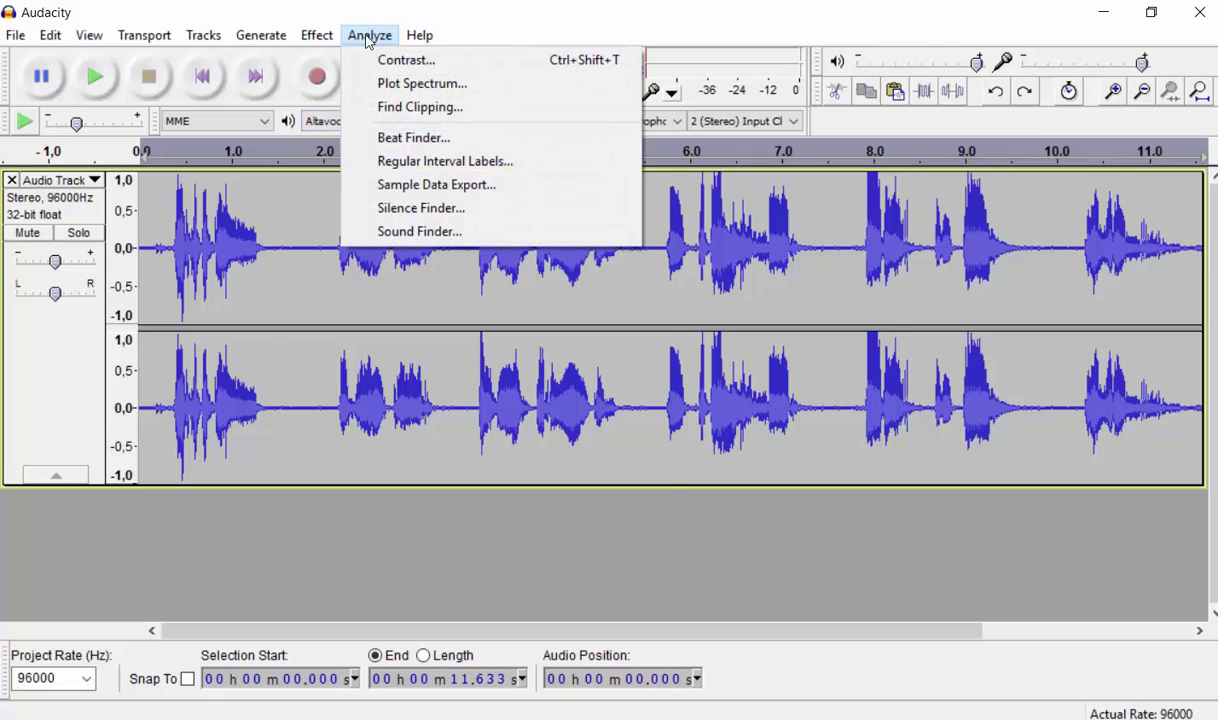
mouse_move(317, 36)
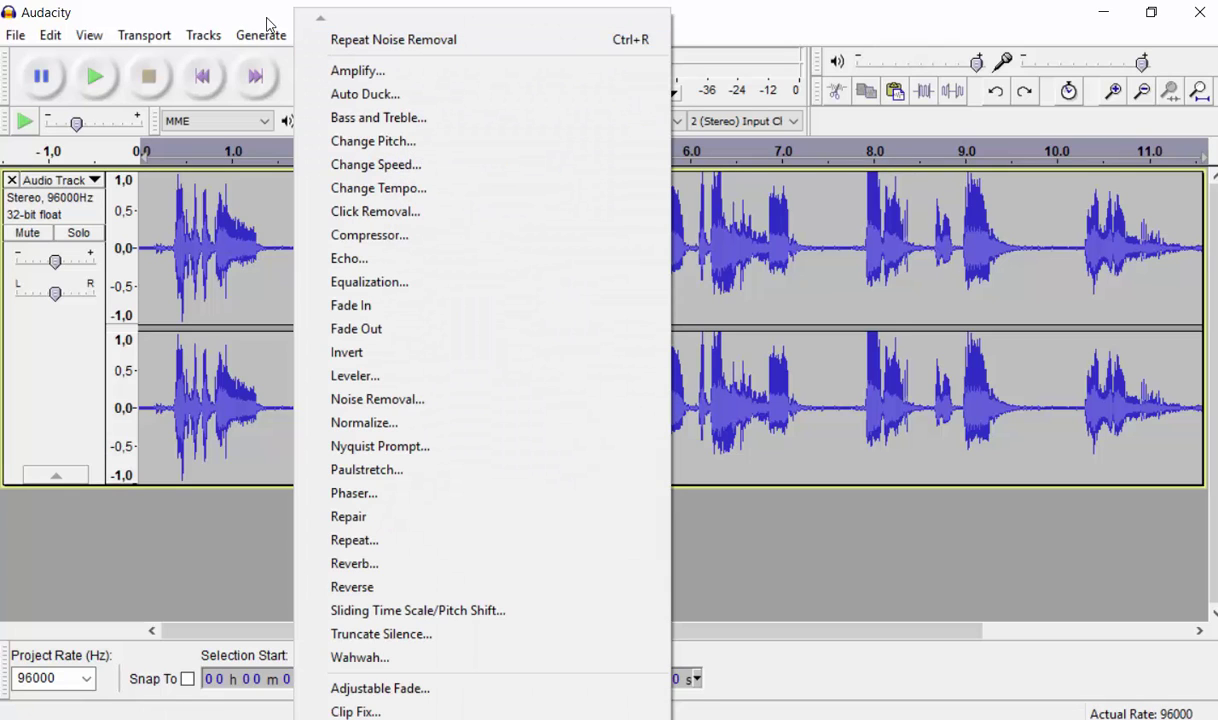
left_click(217, 22)
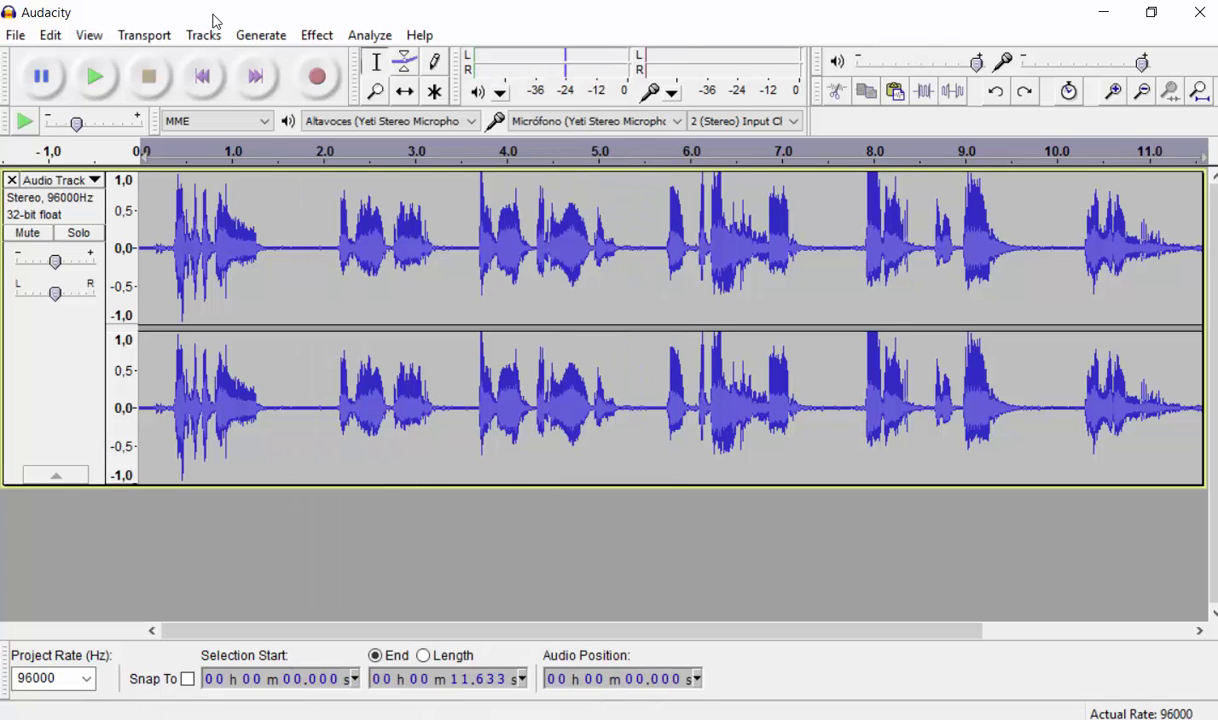
Step: Preview Noise Removal on the whole track with 24 dB reduction, 0,00 dB sensitivity, 150 Hz smoothing and 0,15 s attack/decay, and apply it
left_click(322, 44)
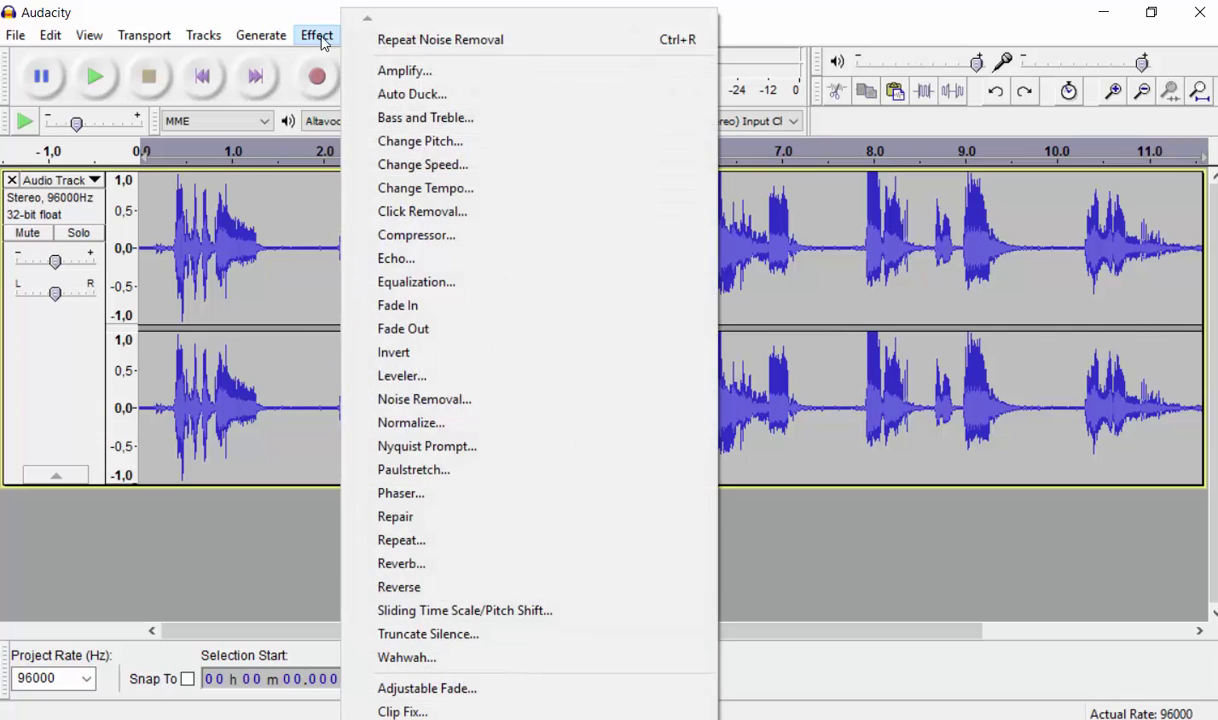
left_click(438, 402)
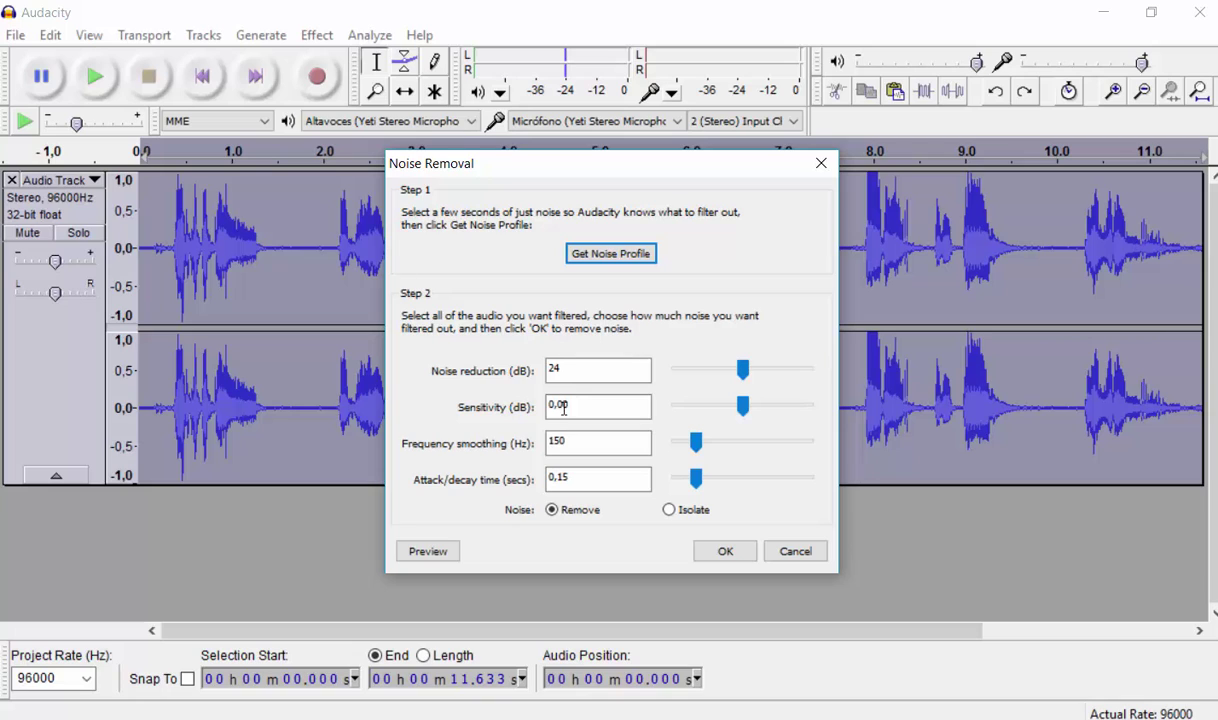
left_click(428, 551)
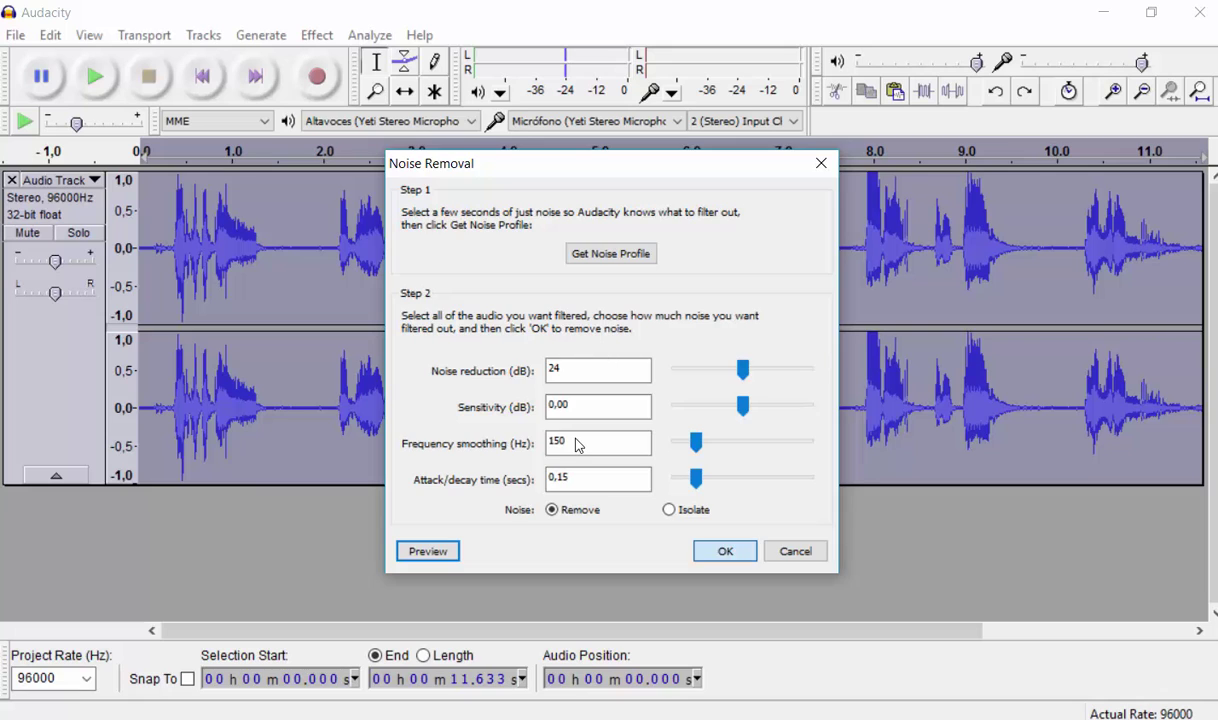
left_click(724, 553)
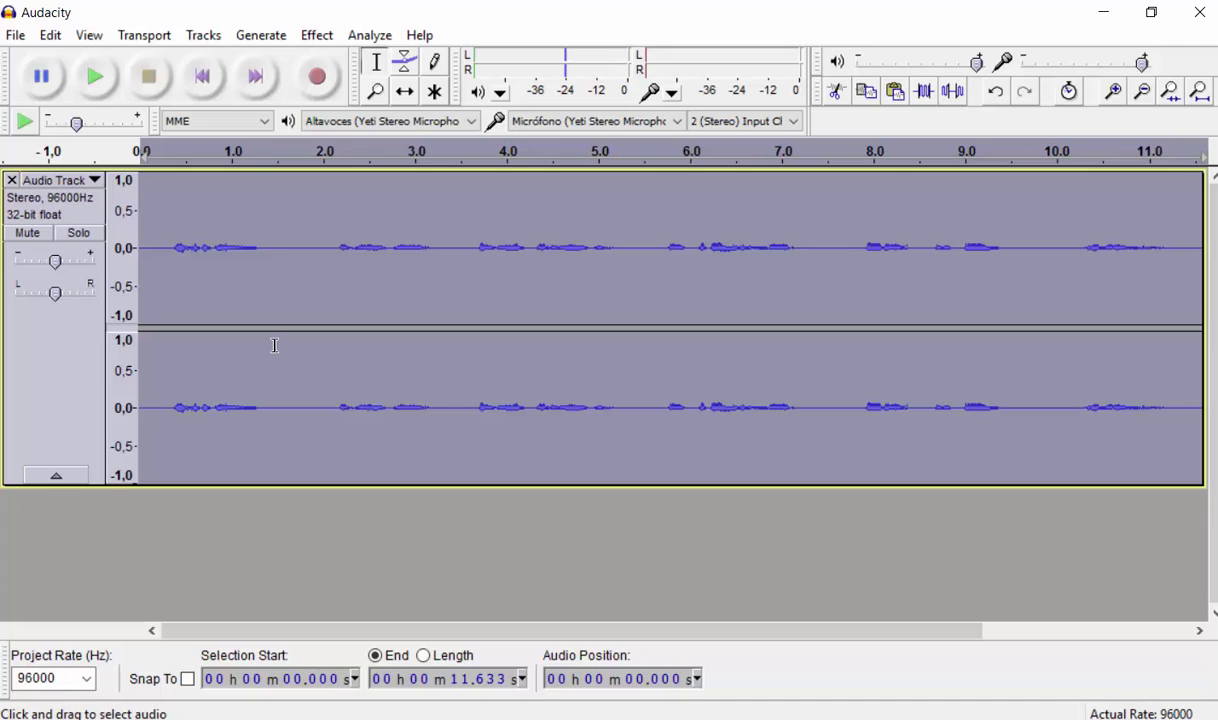
Step: Undo the Noise Removal effect on the track
left_click(51, 35)
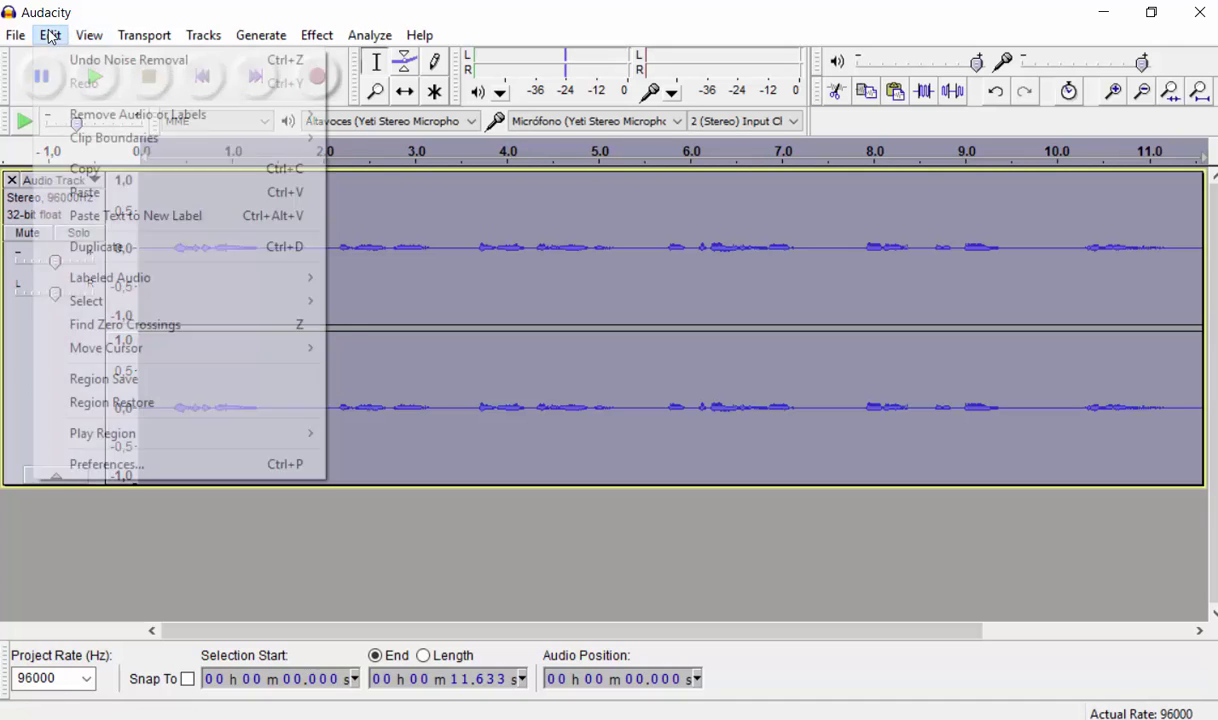
mouse_move(89, 35)
mouse_move(51, 35)
left_click(68, 57)
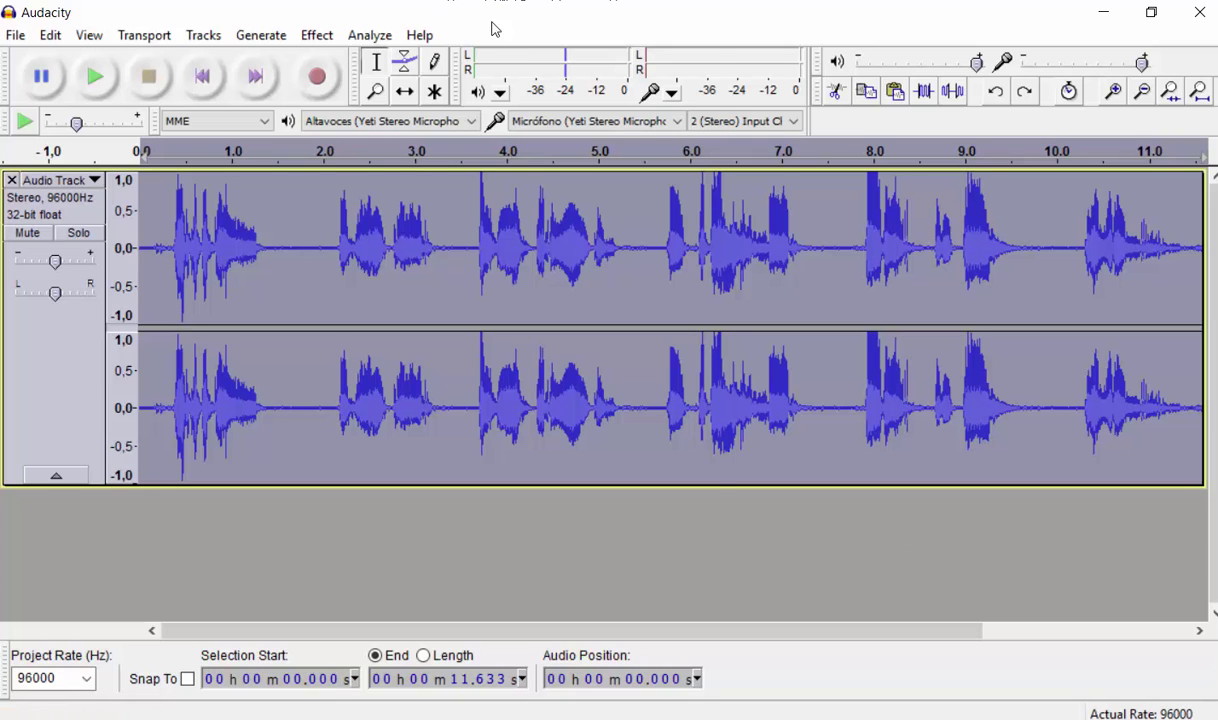
Step: Preview and apply Normalize to the whole track at -1,0 dB with DC offset removal and independent stereo channels, and listen to the track's beginning
left_click(318, 37)
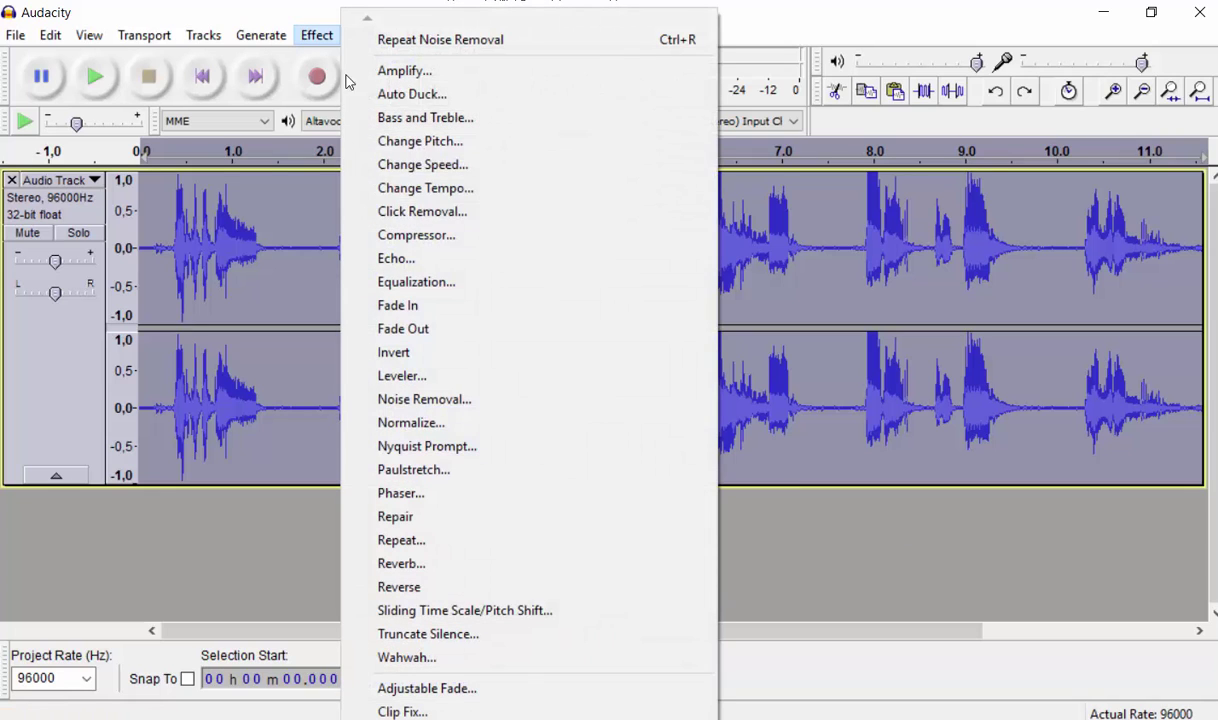
left_click(417, 430)
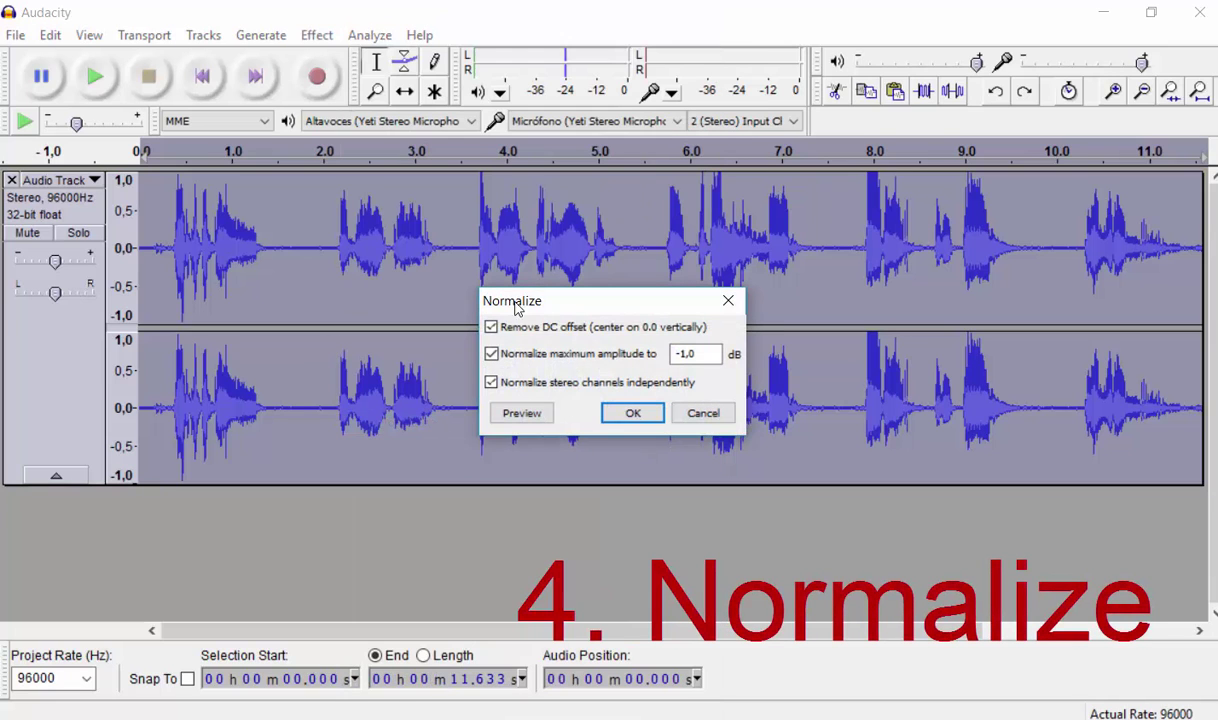
left_click(524, 414)
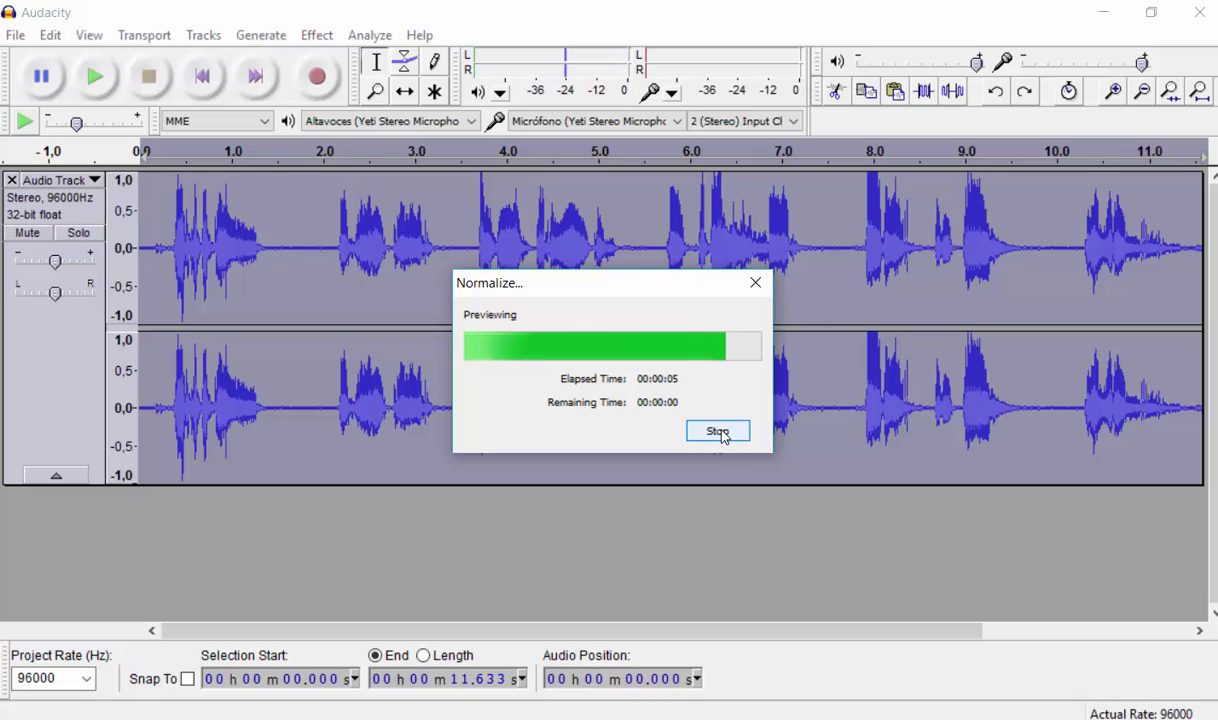
left_click(653, 419)
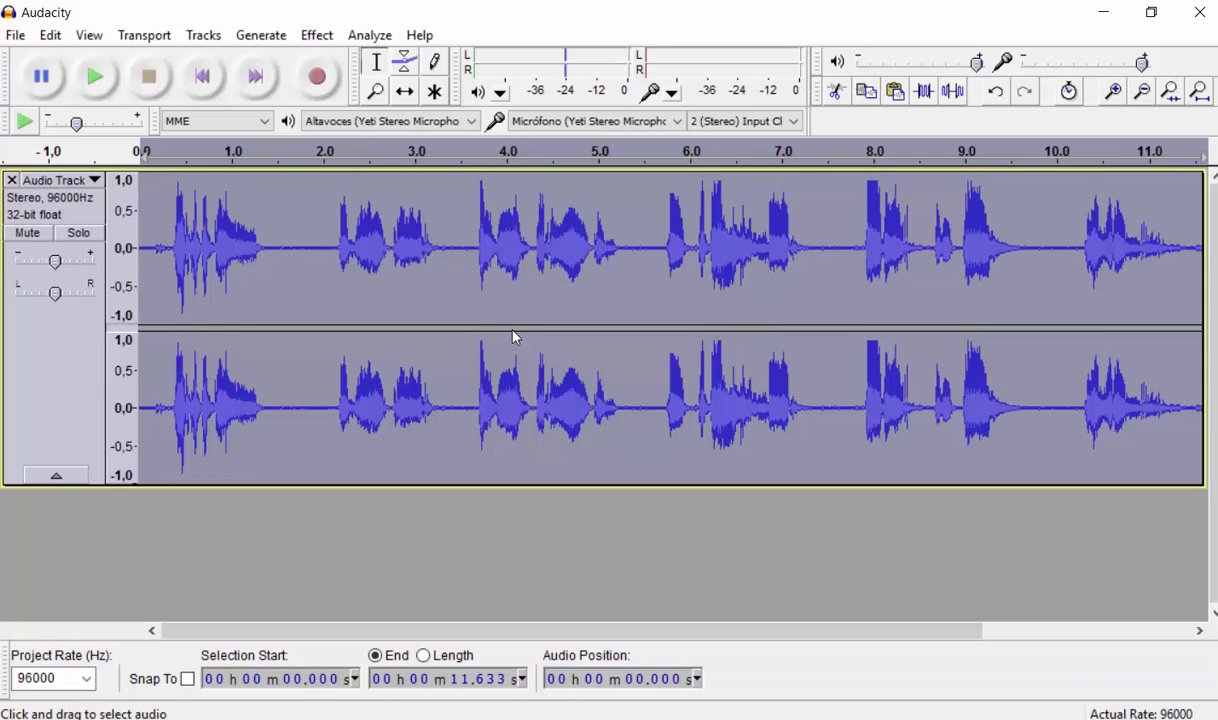
left_click(88, 70)
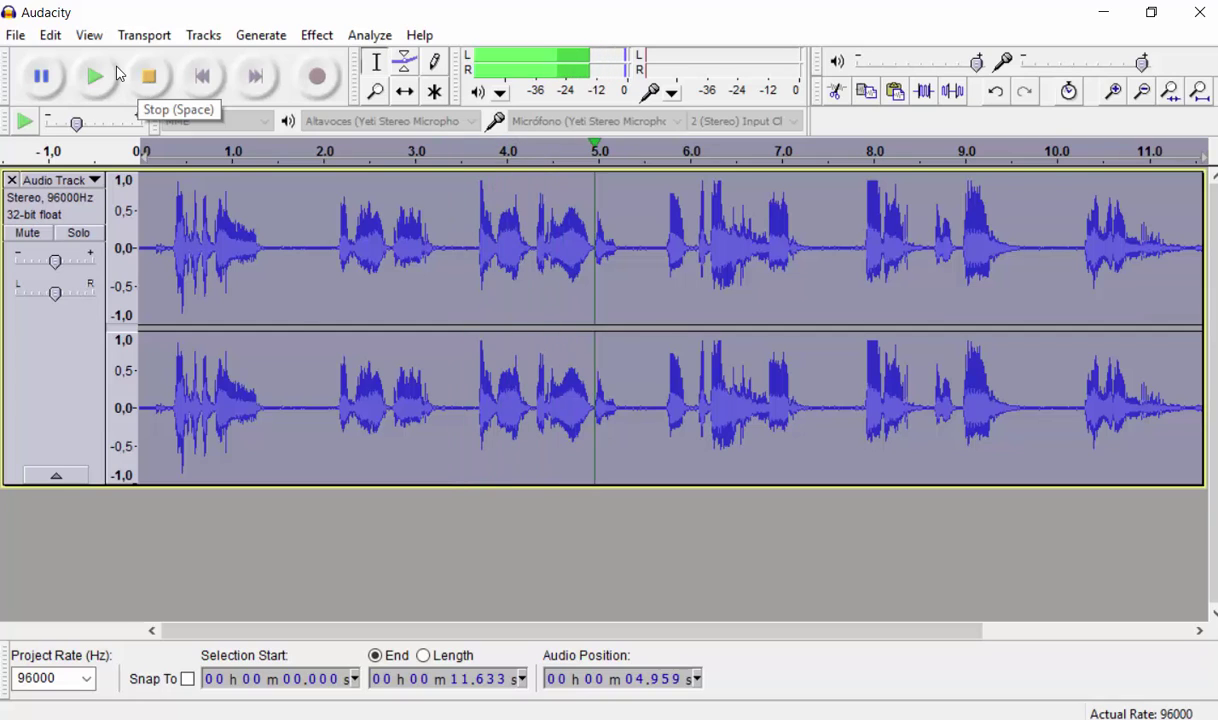
left_click(149, 88)
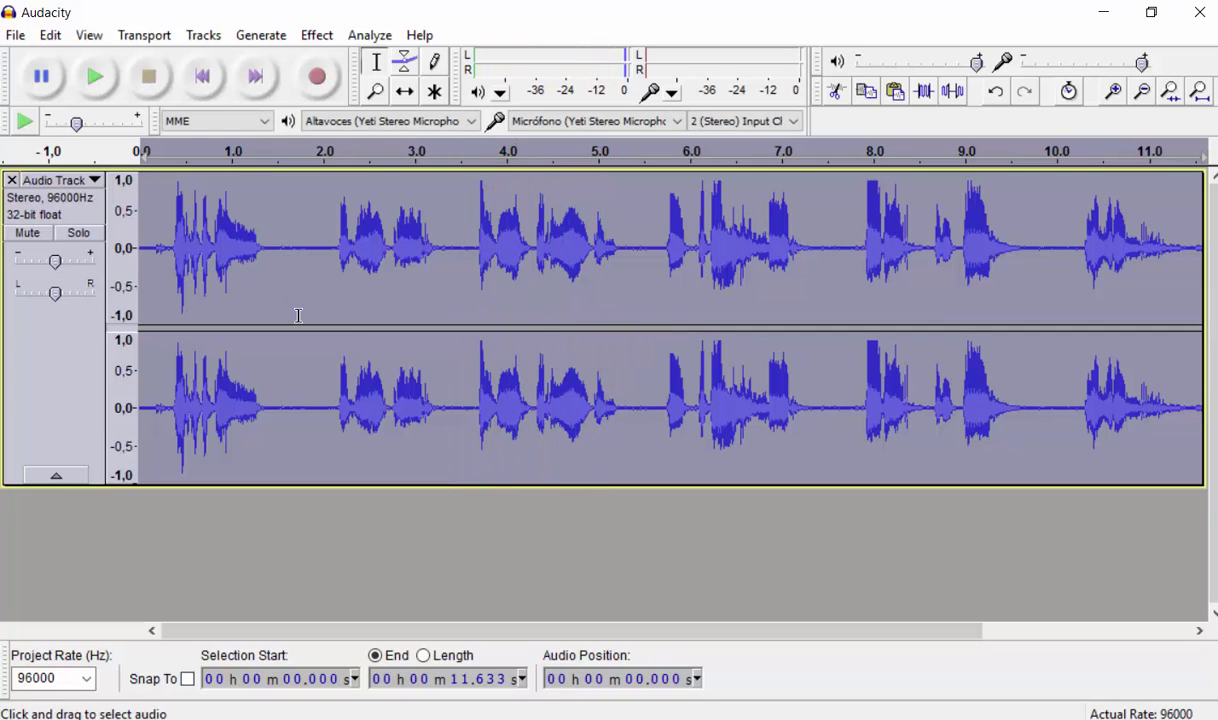